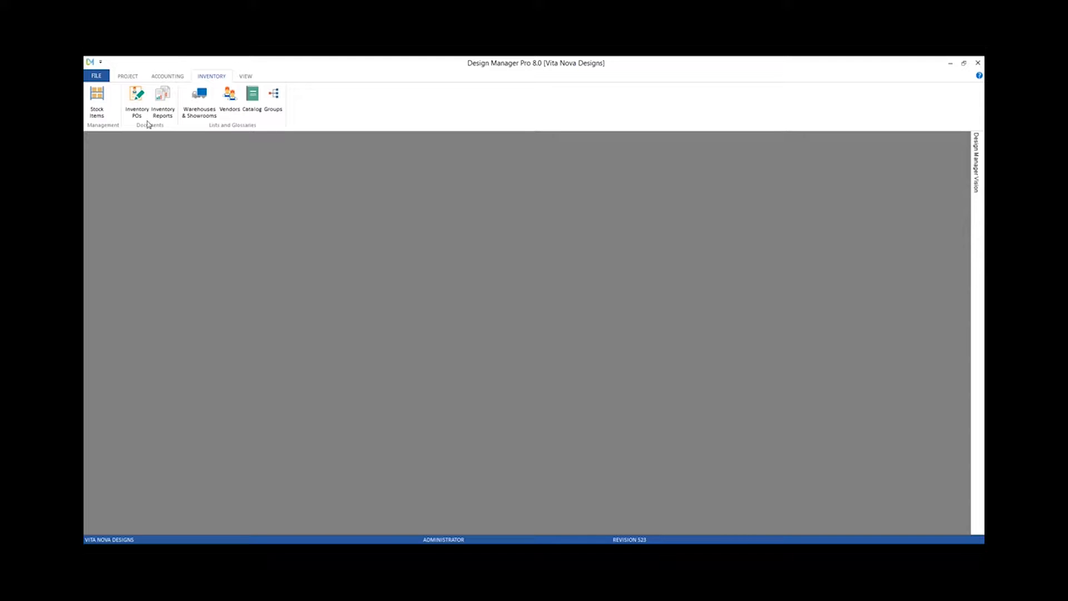
- Open the project specifications and load project CAR02
left_click(127, 76)
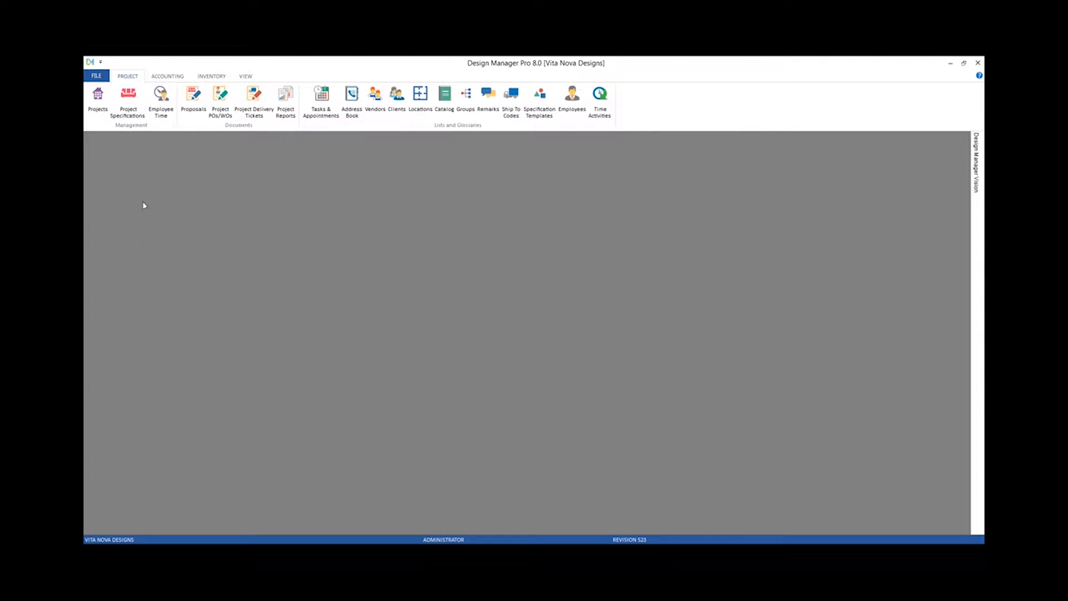
left_click(128, 103)
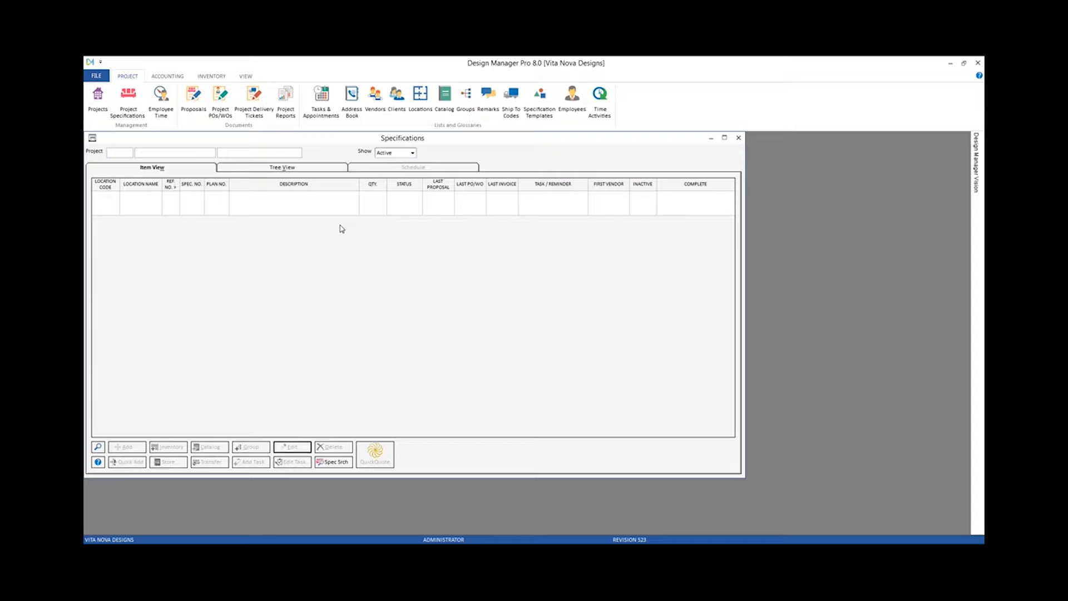
type("CAR")
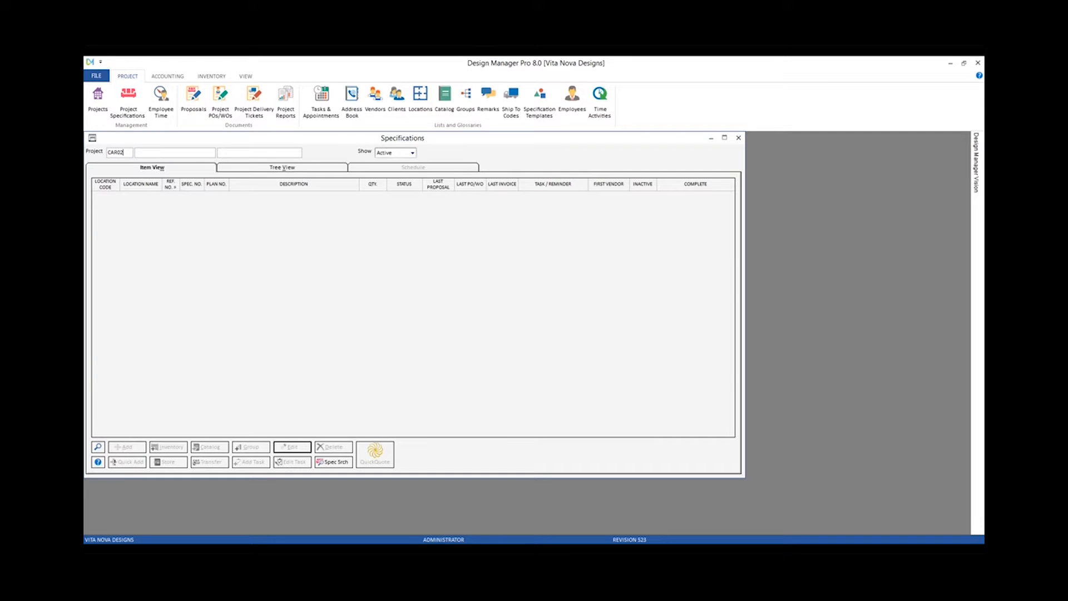
type("02")
key("Tab")
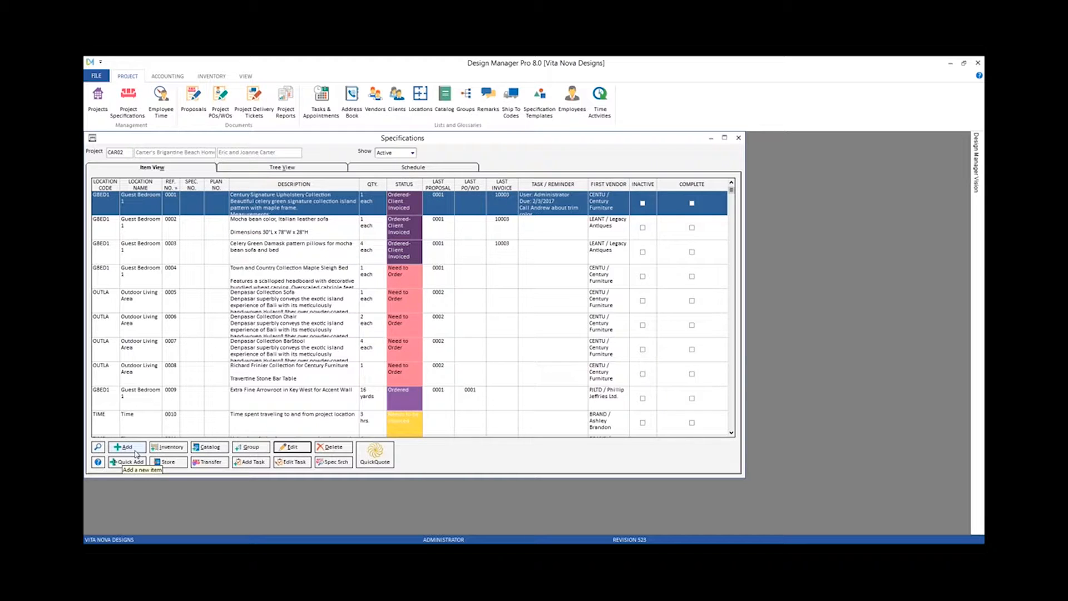
- Start adding an item from inventory using stock number ACC164, with location OUTLA (Outdoor Living Area)
left_click(173, 448)
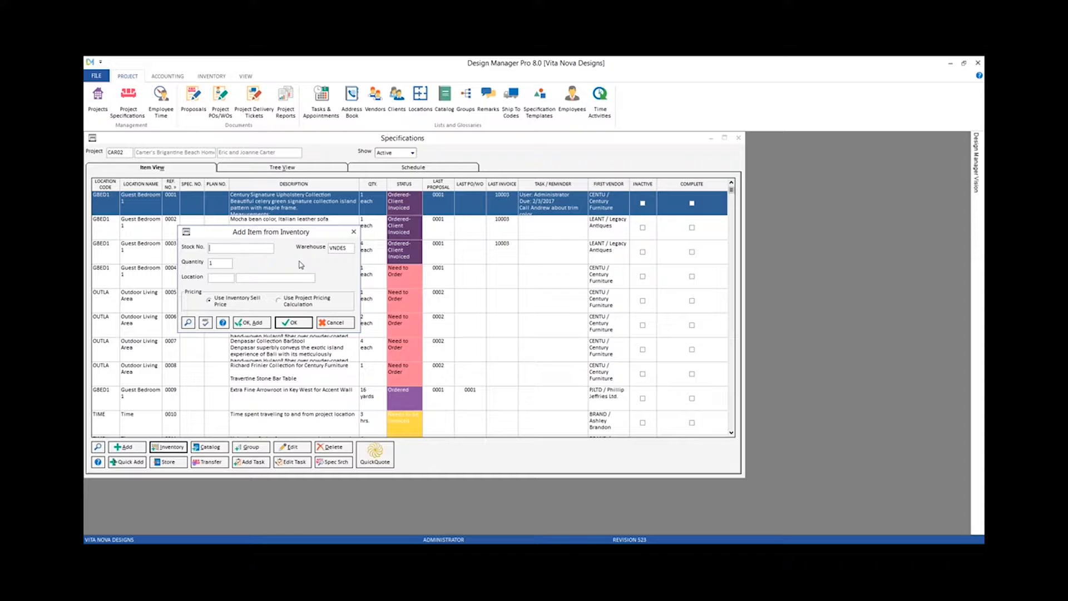
left_click(188, 323)
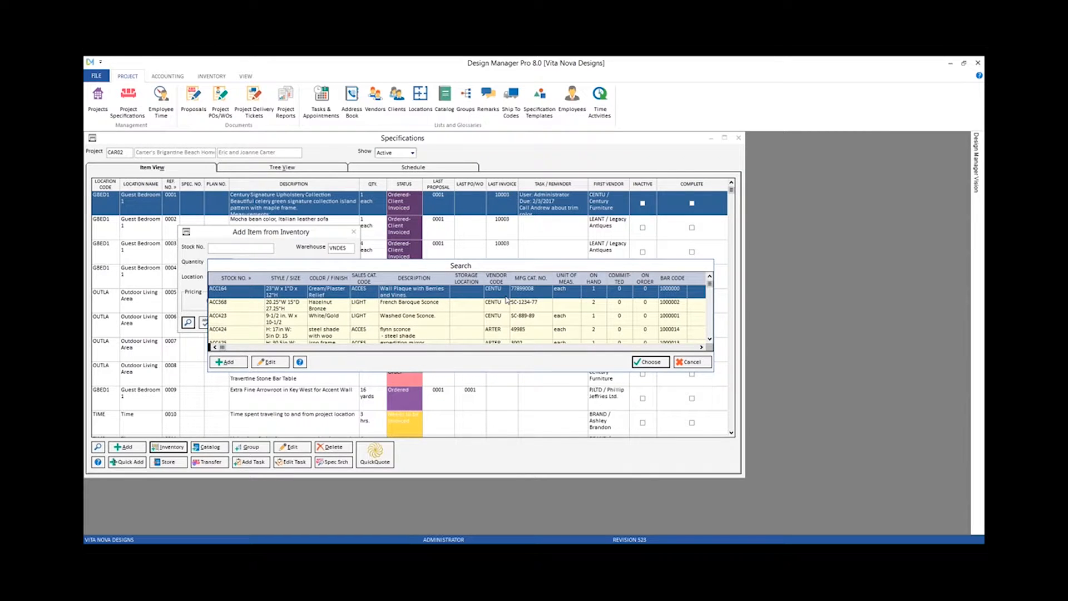
left_click(650, 361)
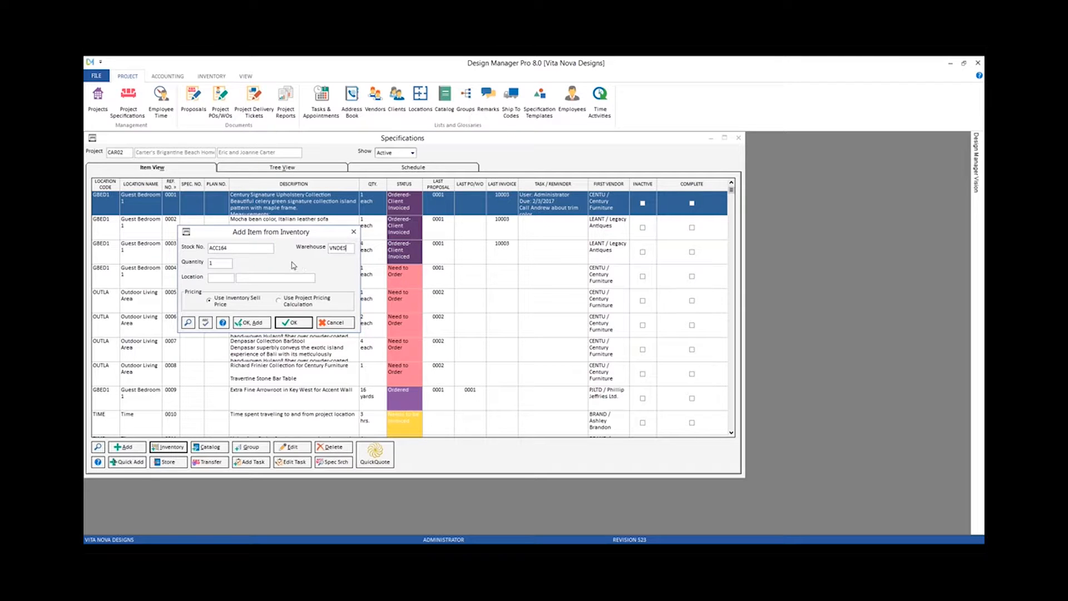
left_click(225, 265)
left_click(225, 277)
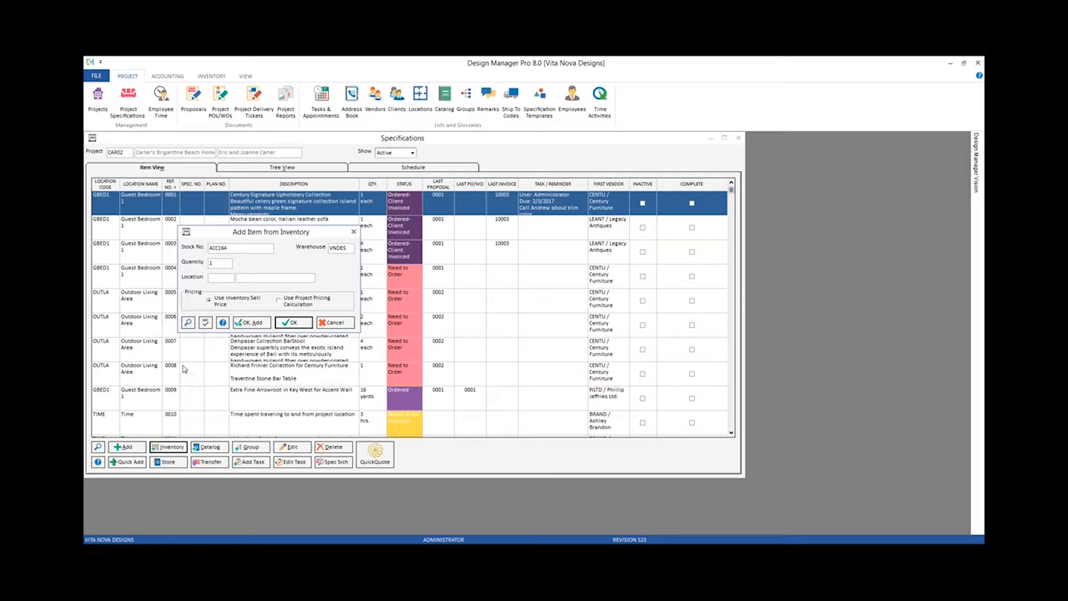
left_click(188, 322)
left_click(271, 333)
left_click(383, 390)
- Review the cost, markup and sell price of stock item ACC164 in the inventory glossary, and close it without changes
left_click(212, 76)
left_click(98, 100)
left_click_drag(221, 144, 476, 227)
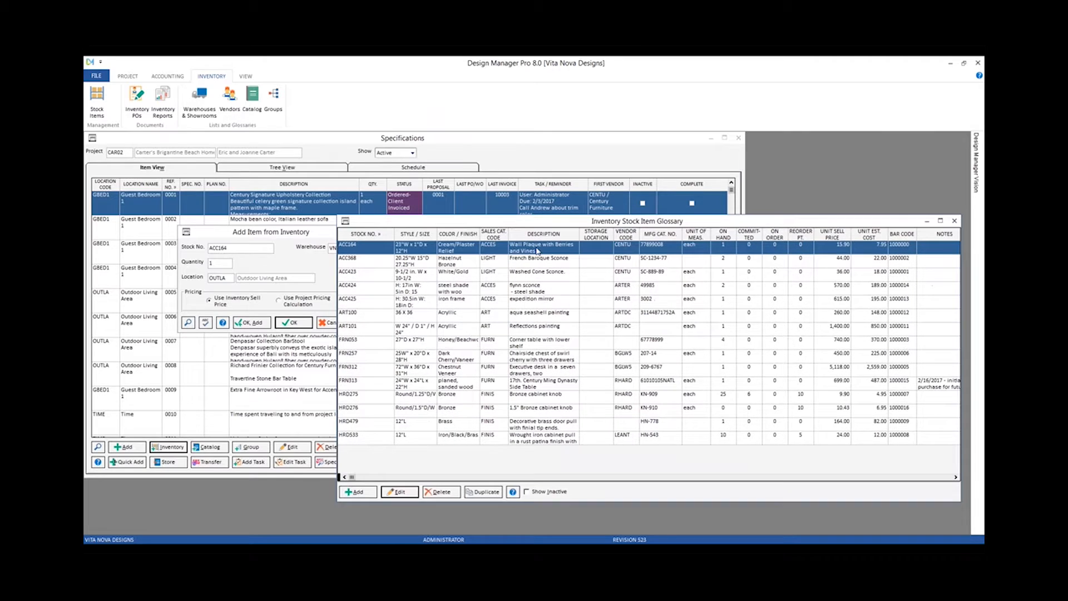
double_click(537, 251)
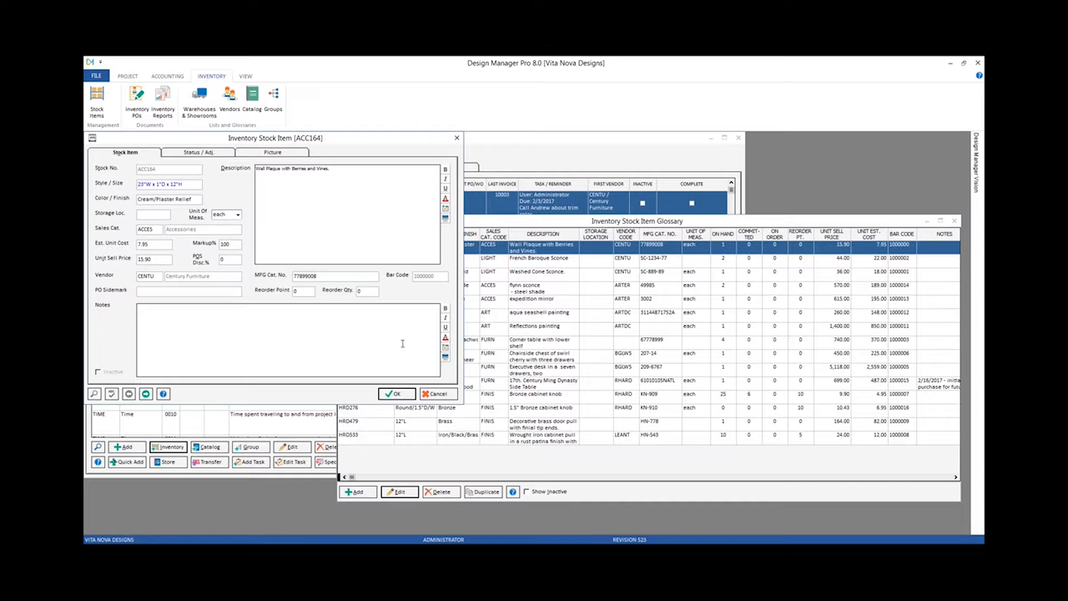
left_click(438, 395)
left_click(345, 222)
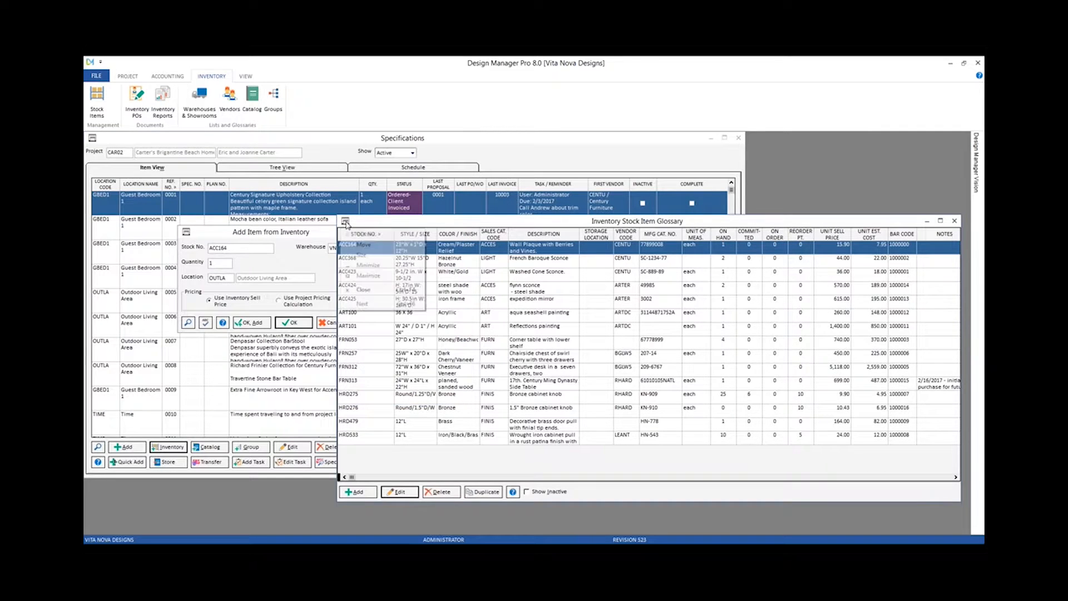
left_click(356, 305)
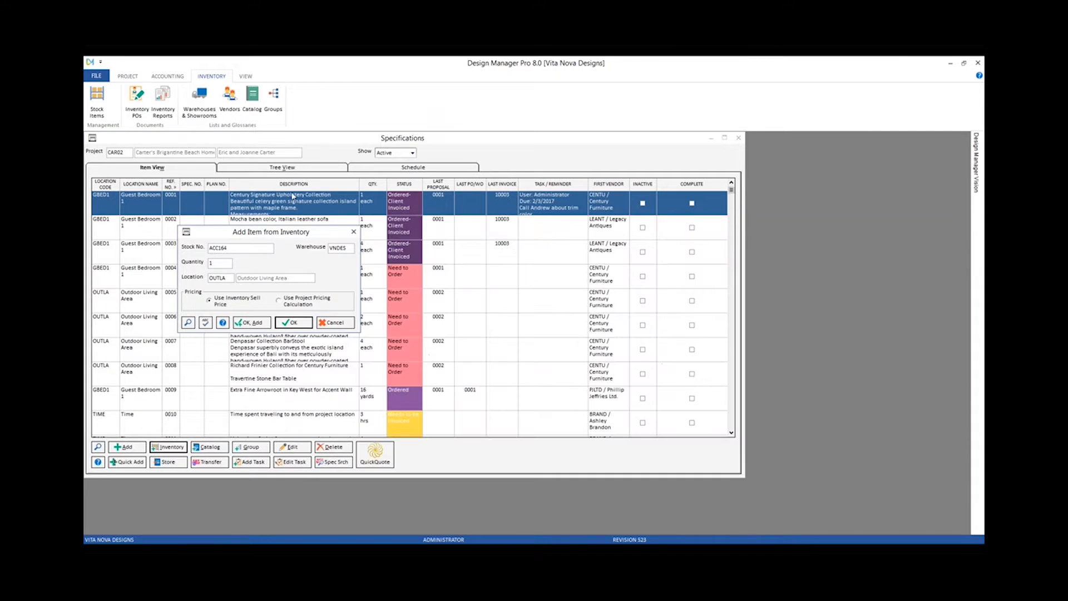
- Review the default markup percentages in project CAR02's advanced options, and close the project without changes
left_click(128, 75)
left_click(98, 99)
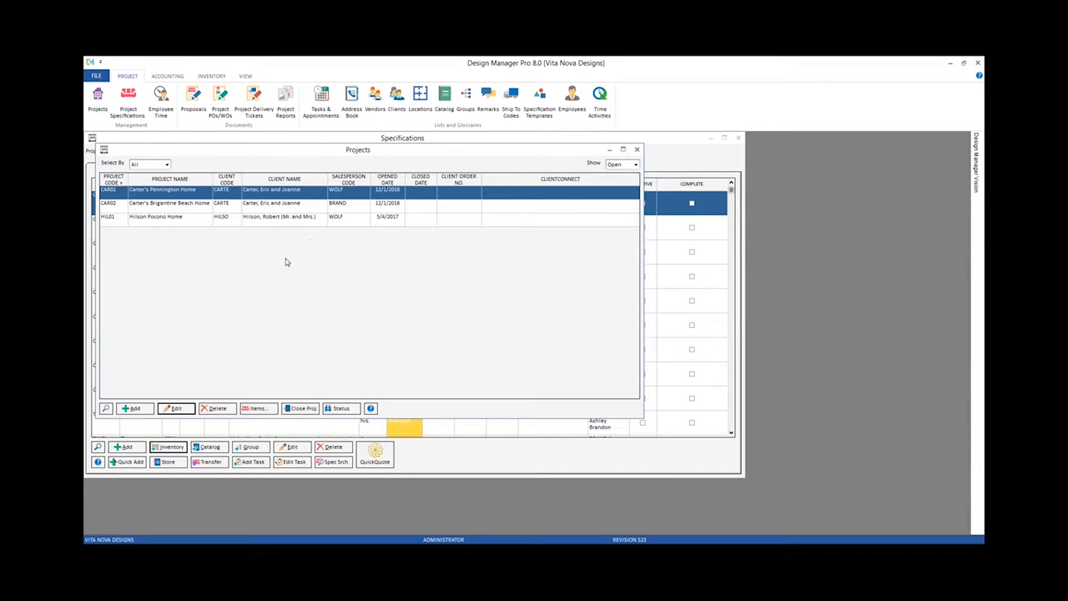
double_click(239, 204)
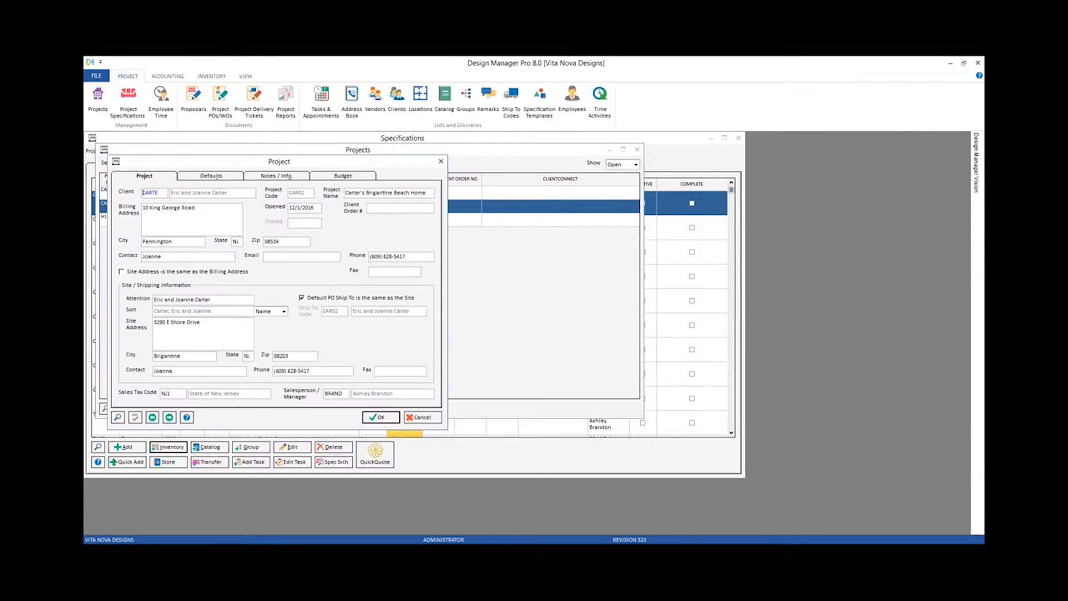
left_click(219, 177)
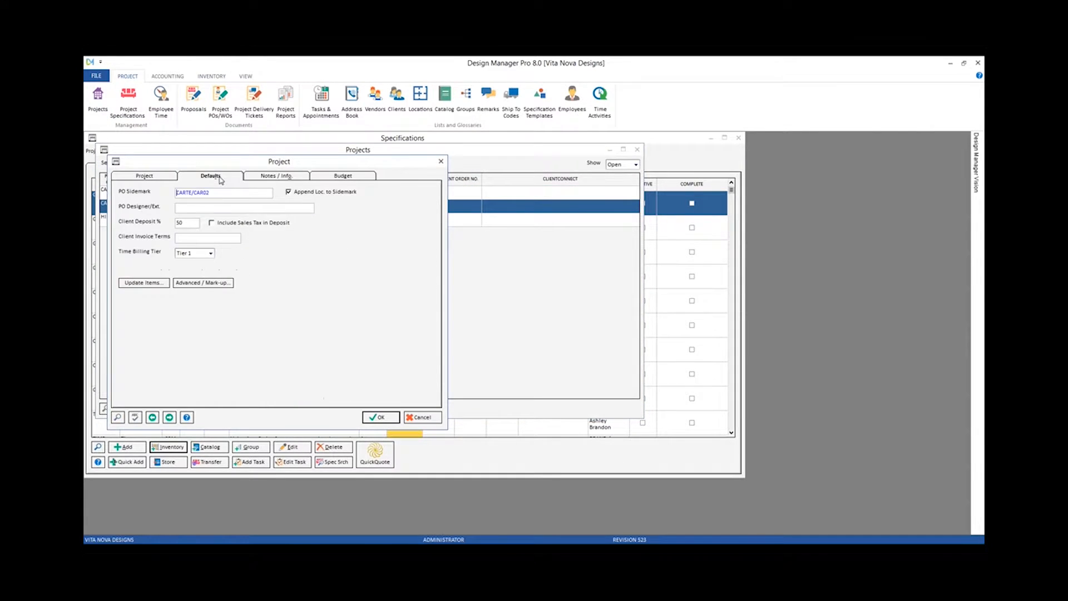
left_click(225, 285)
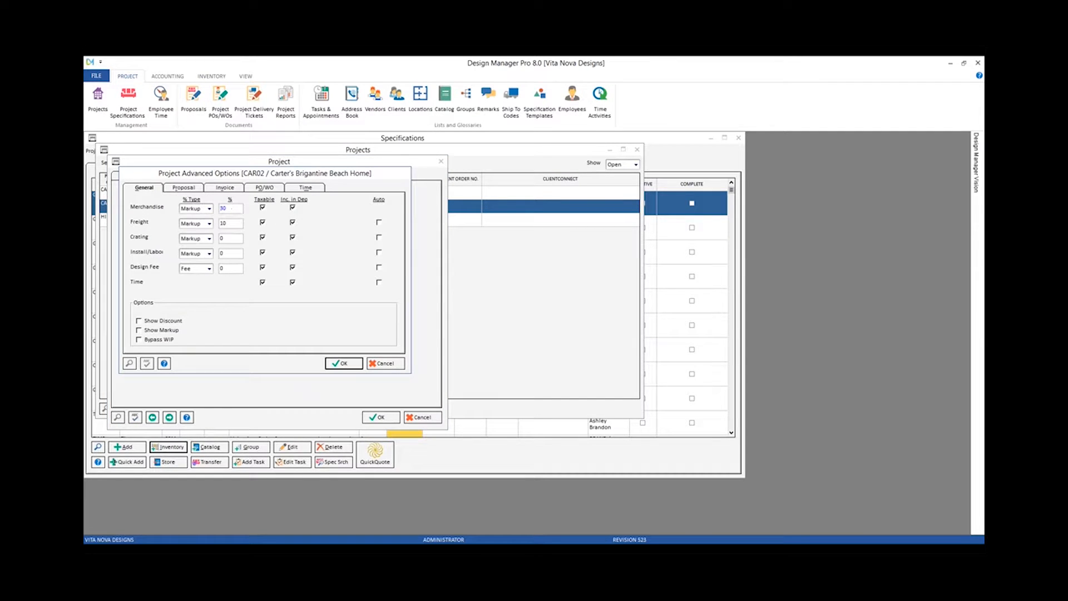
left_click(386, 364)
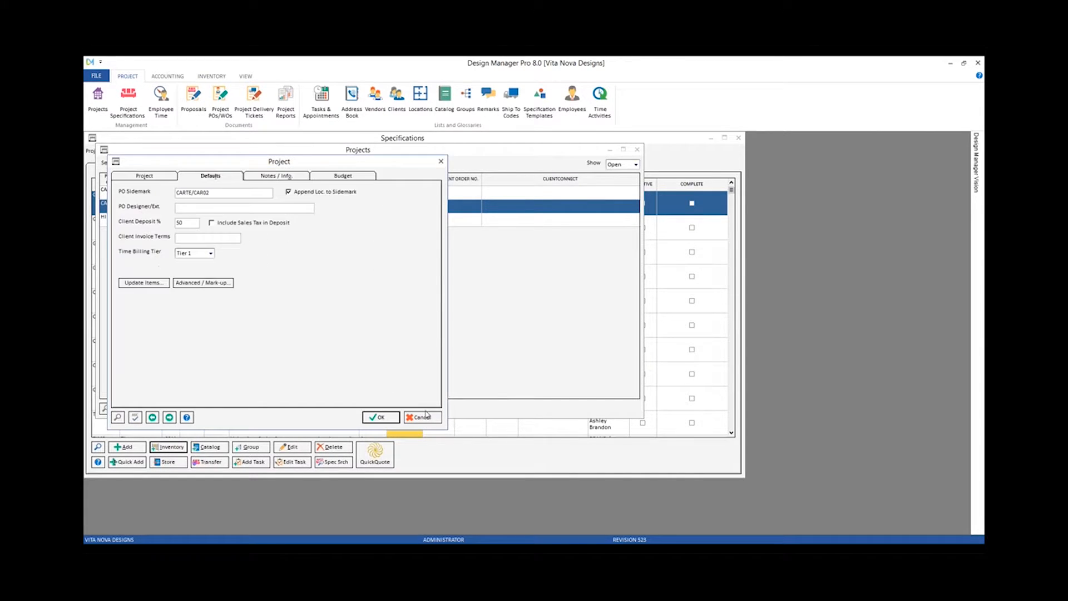
left_click(424, 416)
left_click(638, 150)
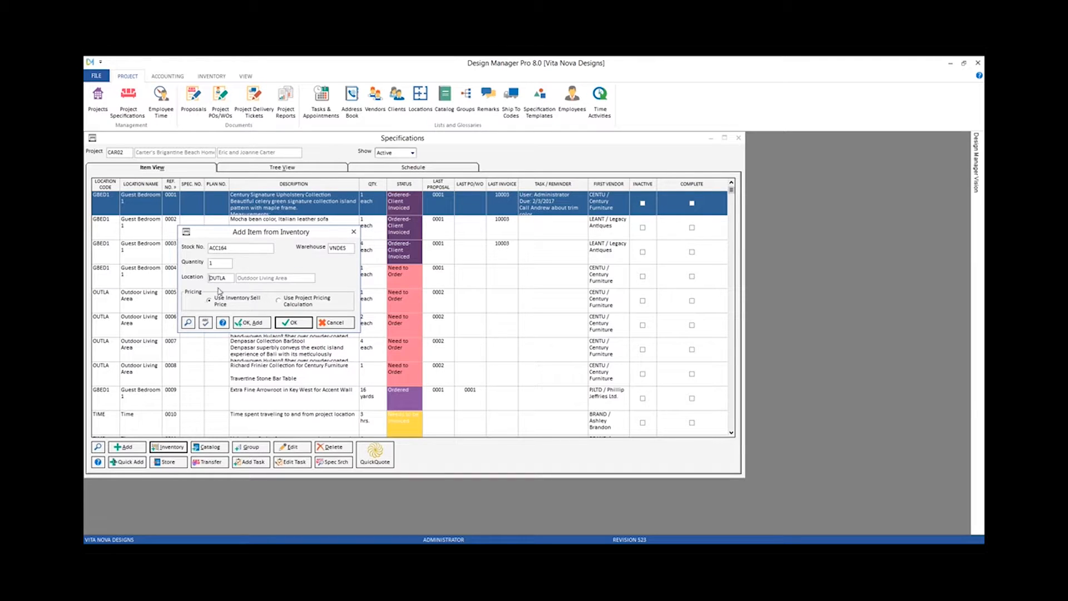
- Price the ACC164 item with the inventory sell price and add it to the project
left_click(319, 303)
left_click(228, 306)
left_click(294, 322)
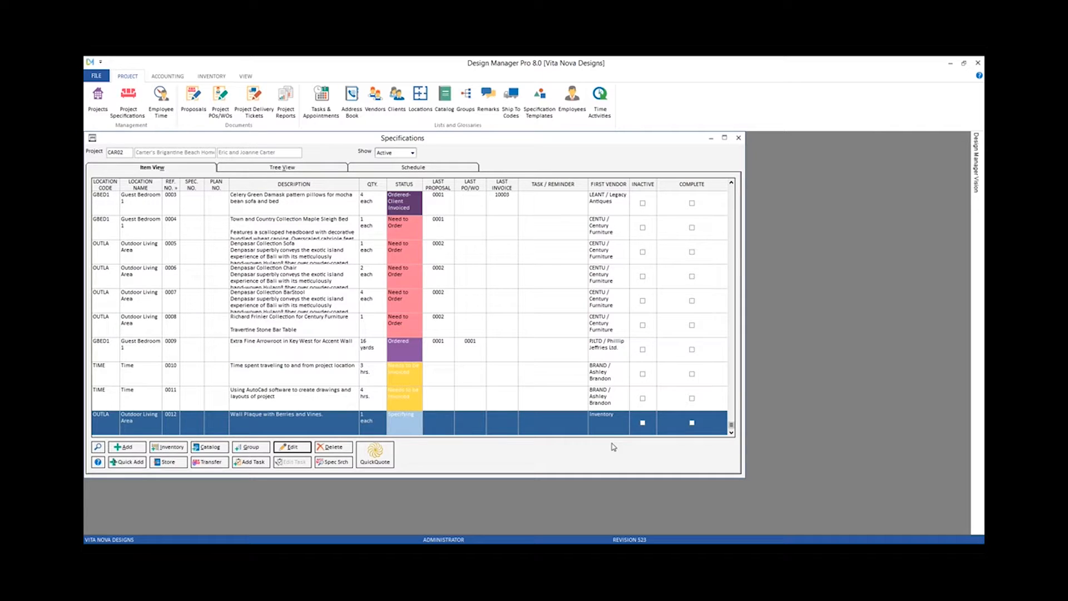
- Open the inventory stock items, close the Specifications window, and check the on-hand and committed quantities of ACC164
left_click(209, 76)
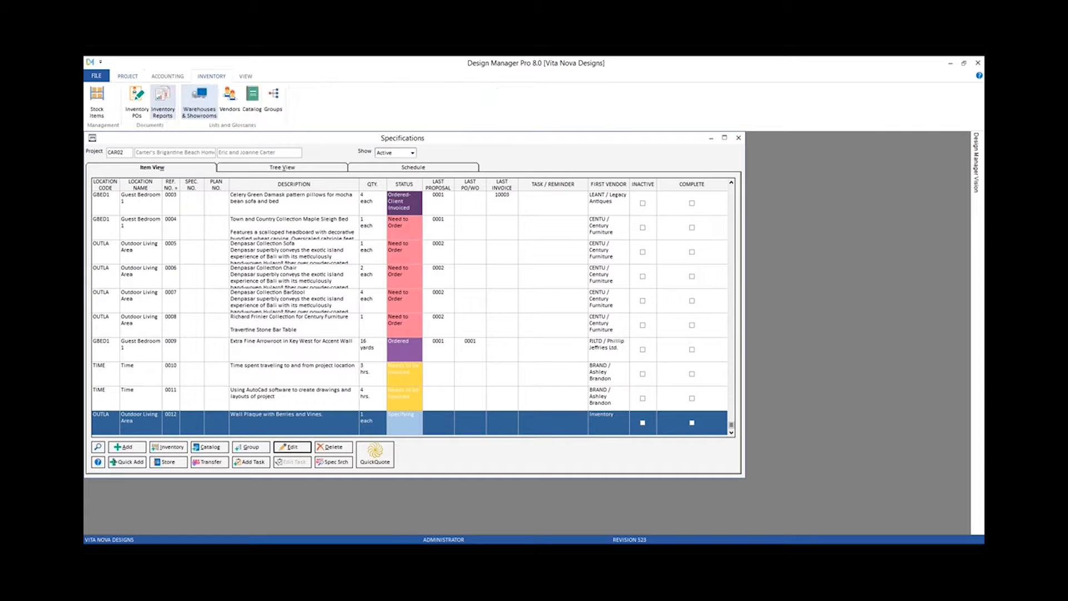
left_click_drag(167, 140, 208, 145)
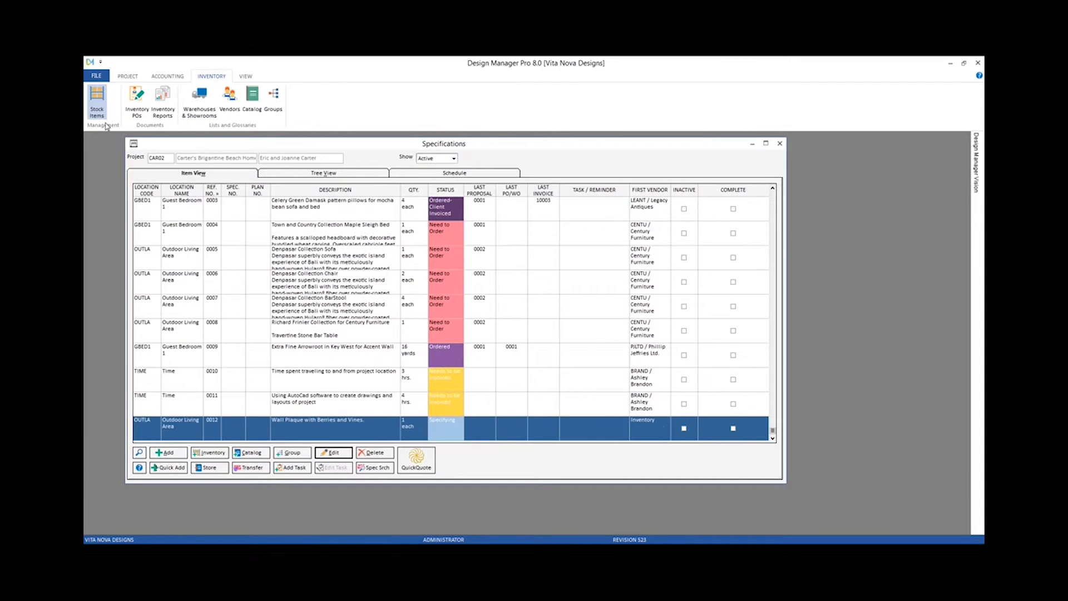
left_click(105, 124)
left_click(781, 144)
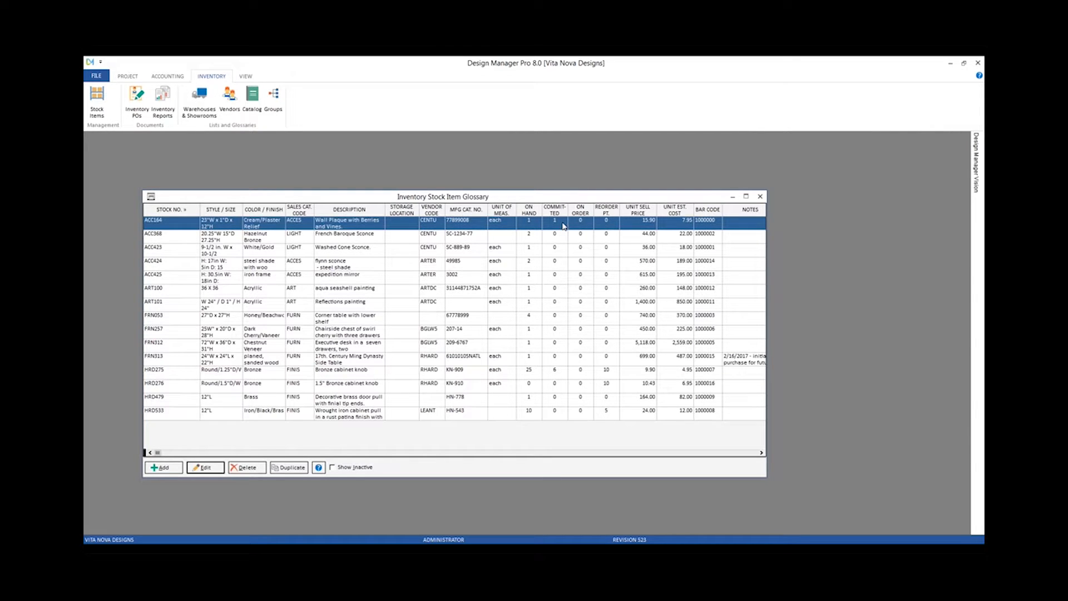
left_click(530, 222)
- Examine the status and transactions of stock item ACC164, including the attached project and item numbers, and close the stock list
double_click(476, 222)
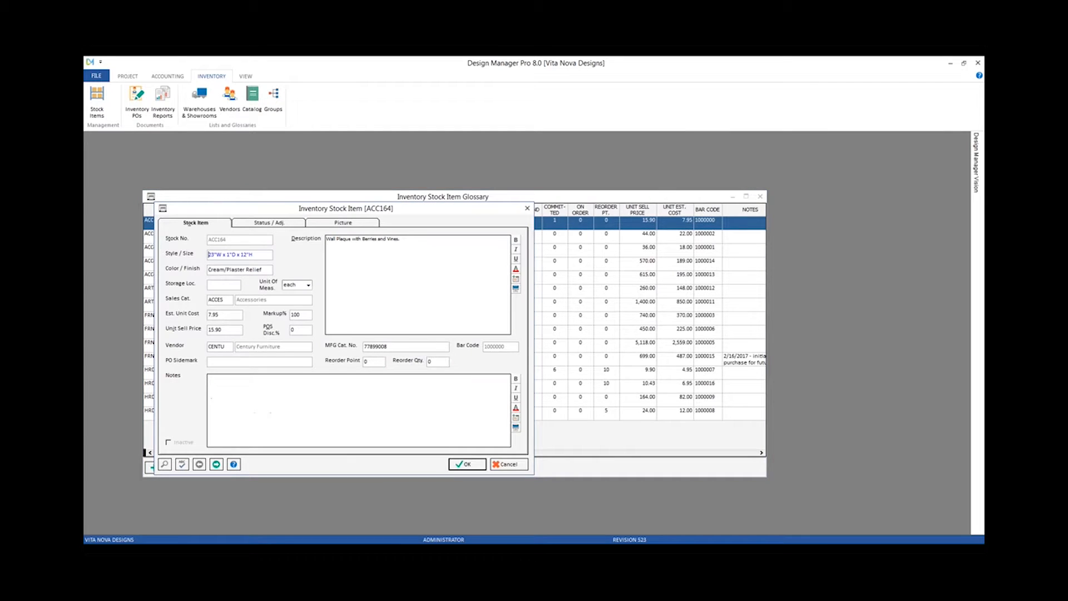
left_click(283, 226)
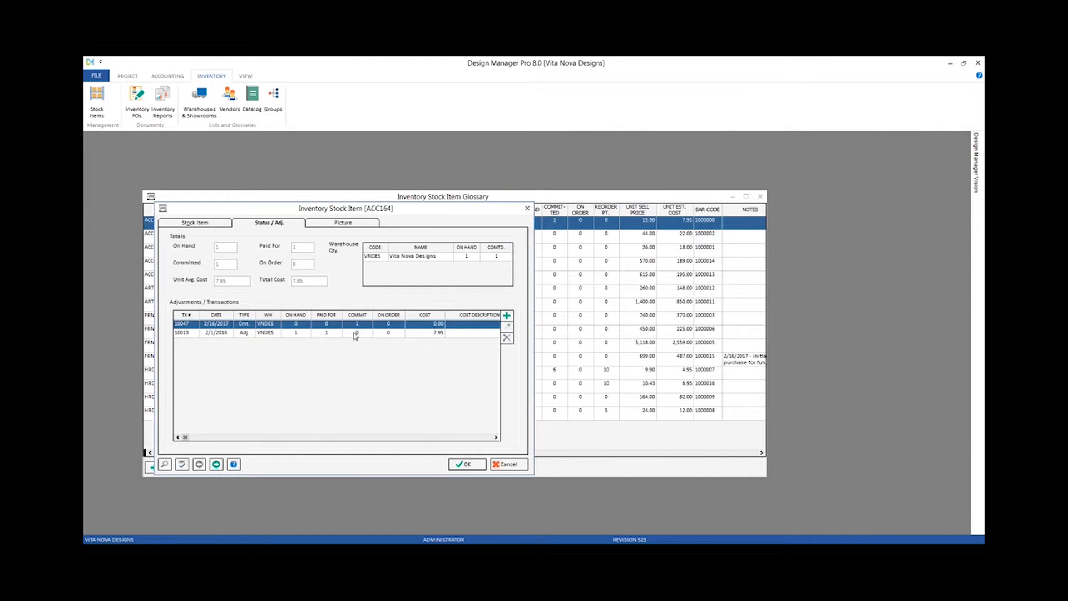
left_click(497, 438)
scroll(450, 331, "right", 5)
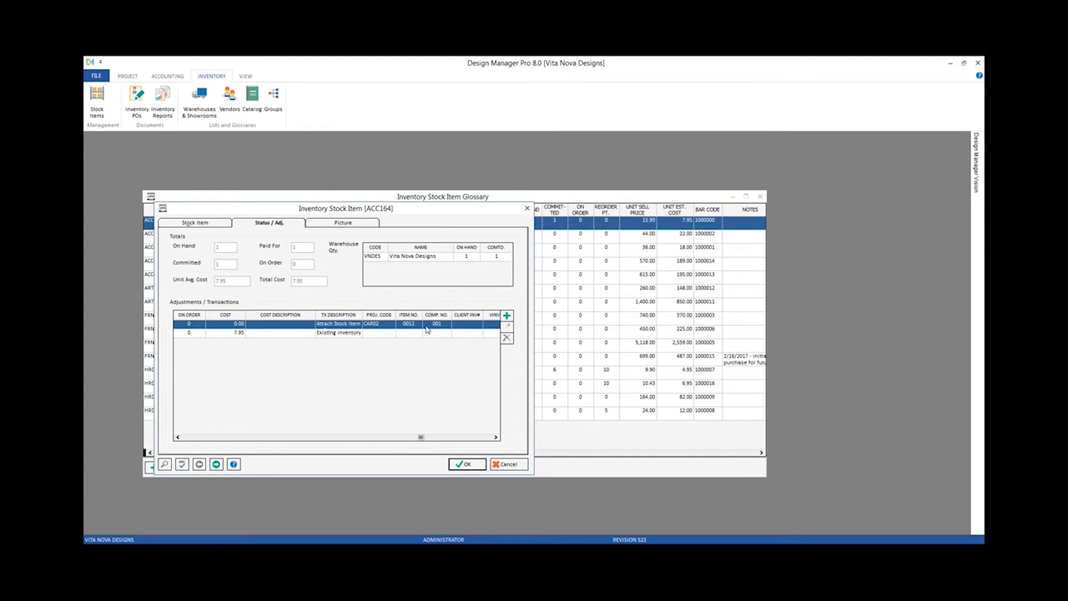
left_click(426, 326)
left_click(409, 363)
left_click(508, 465)
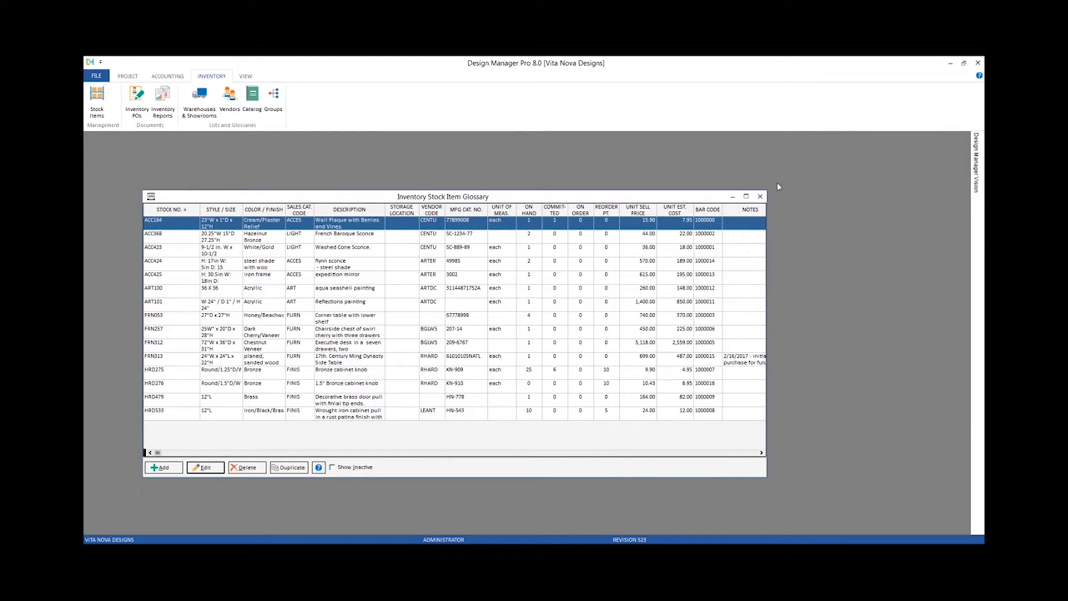
left_click(760, 196)
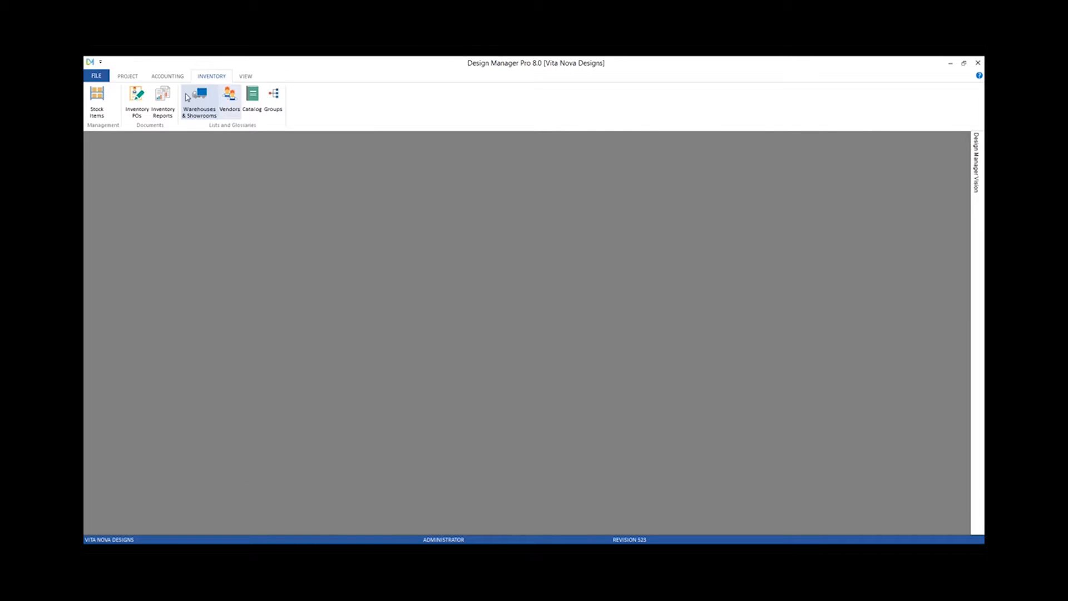
- Reopen the project specifications for project CAR02
left_click(128, 77)
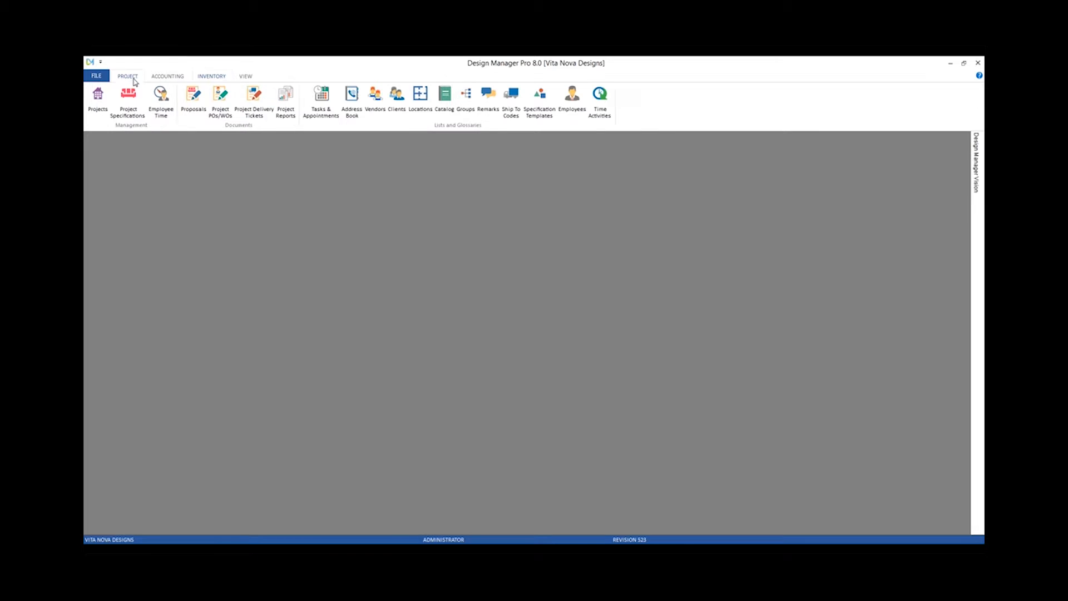
left_click(128, 95)
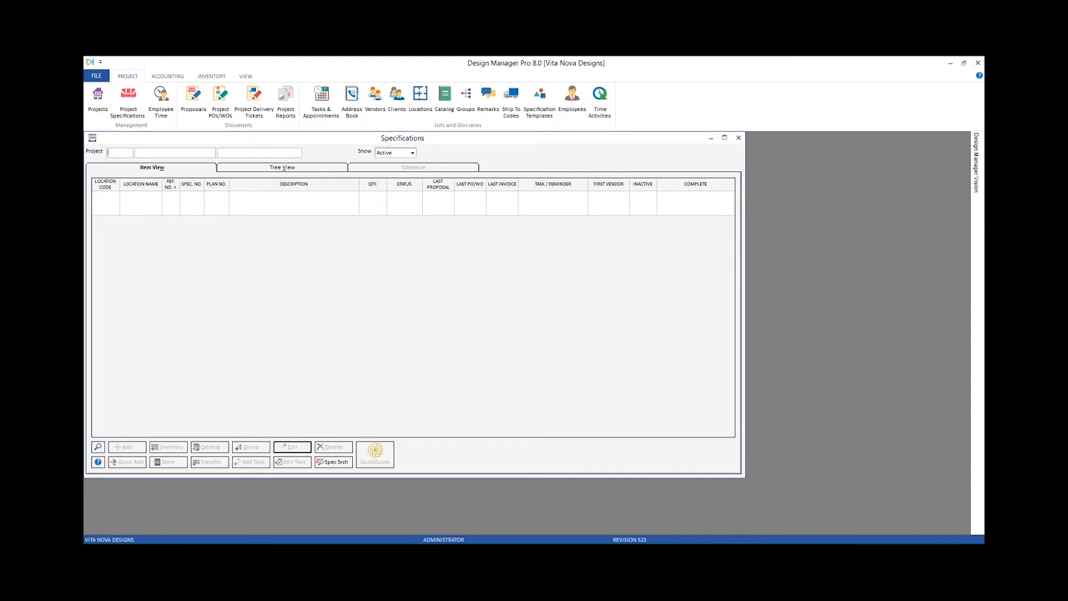
type("CAR")
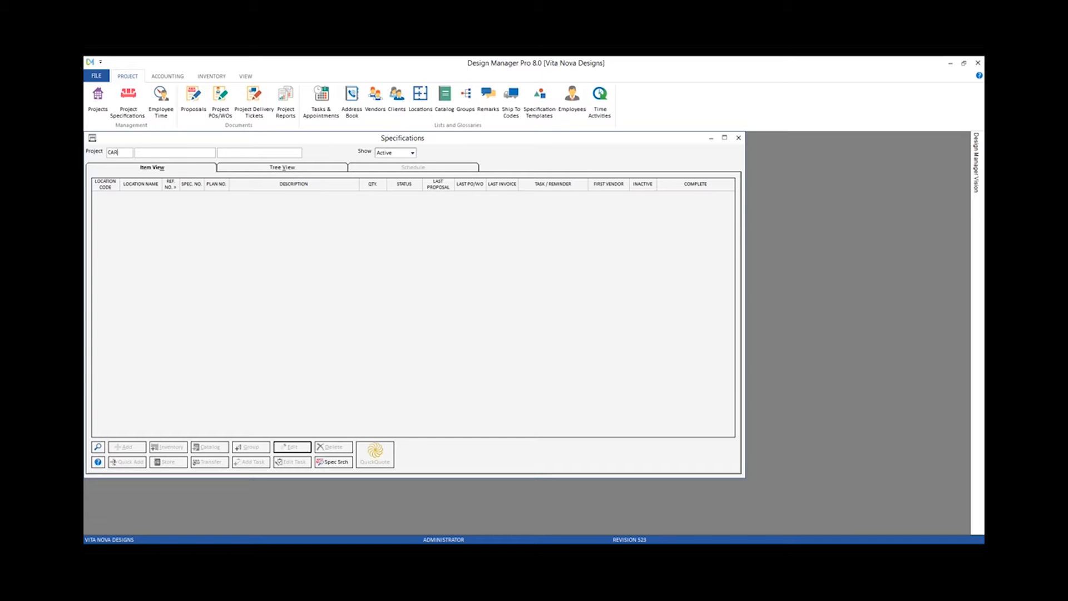
type("02")
key("Tab")
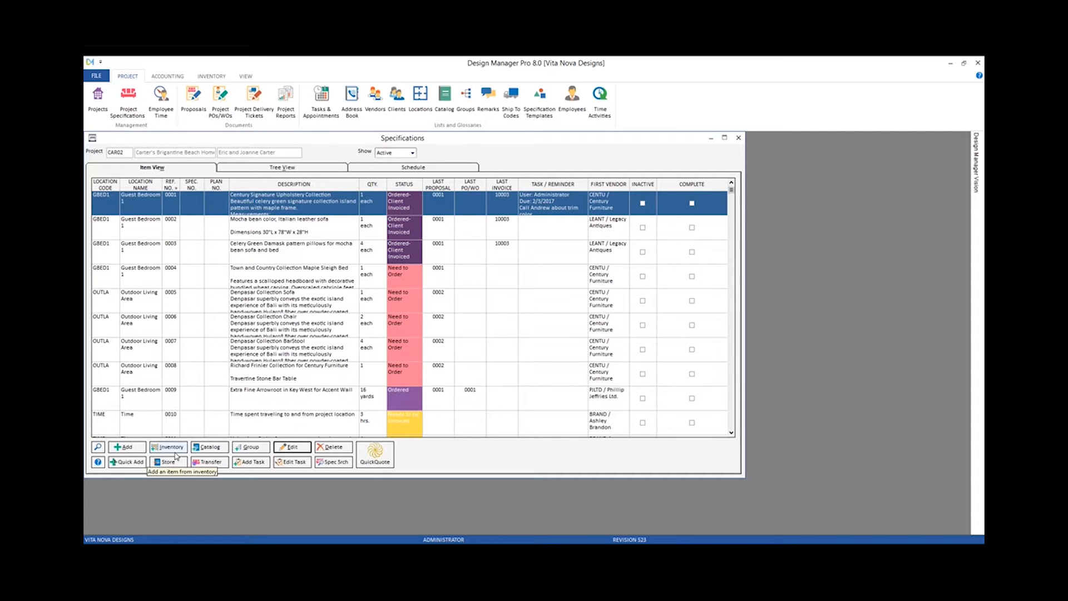
- Create a new project item described as "Artwork" and assign it the Master Bedroom location (MBED)
left_click(128, 447)
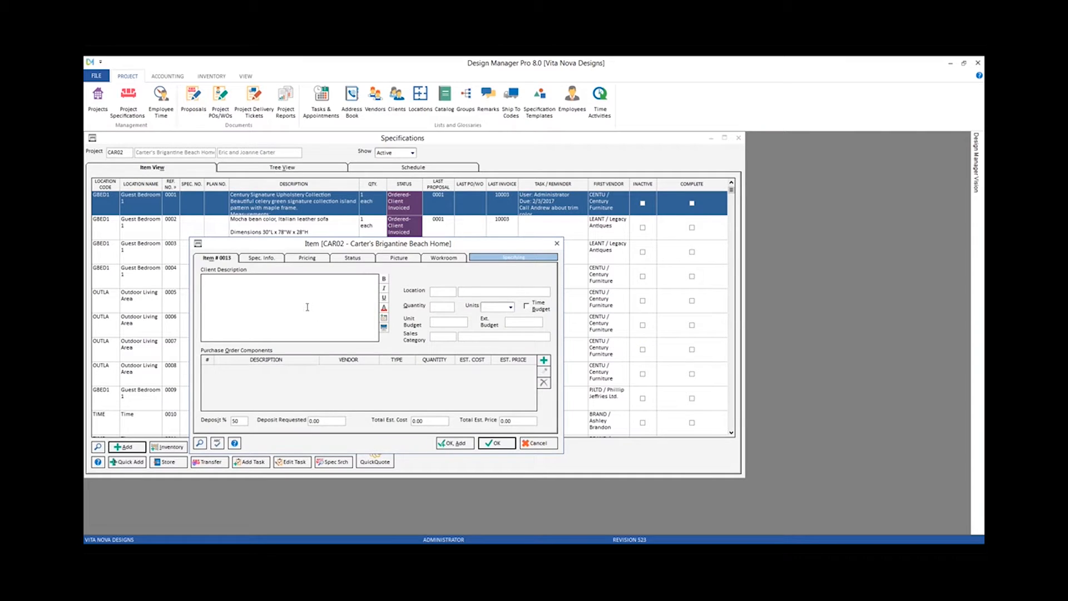
type("ARtwork")
key("Tab")
left_click(531, 402)
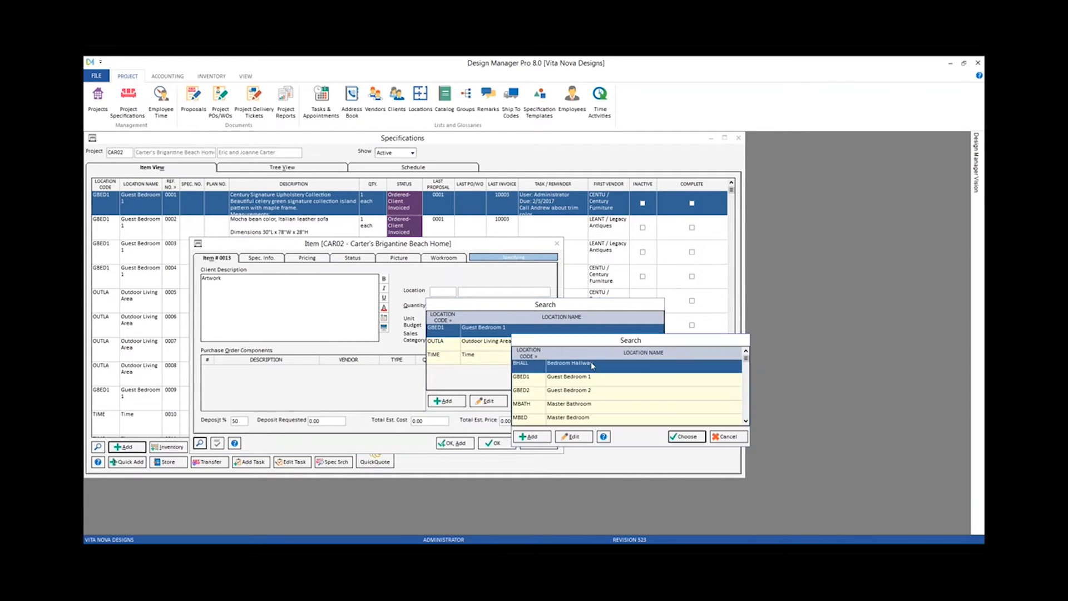
left_click(629, 419)
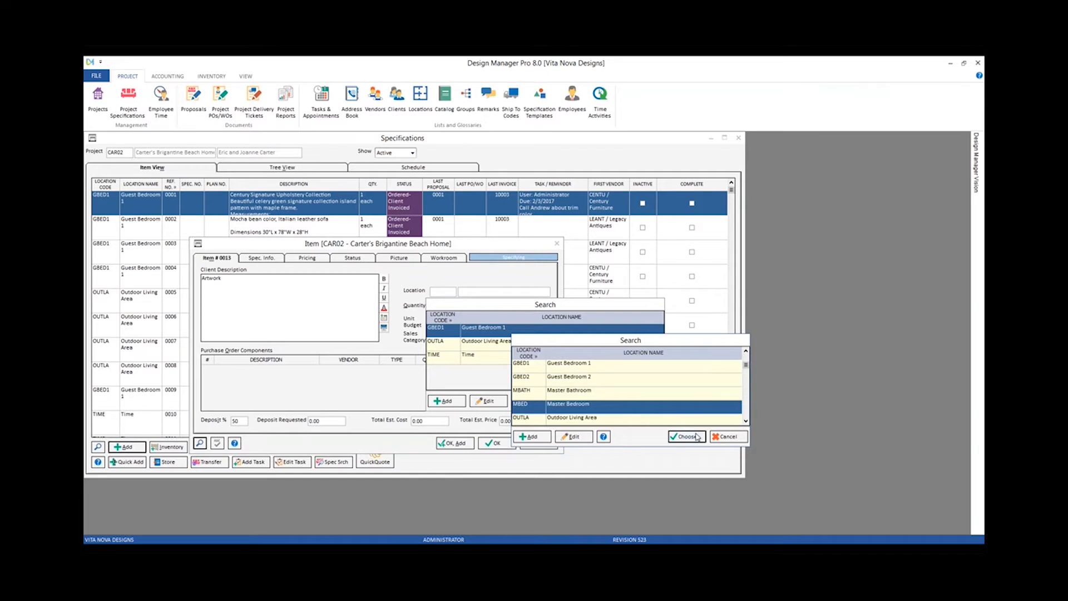
left_click(687, 437)
left_click(594, 402)
- Set the Artwork item's units to set and its sales category to ART
key("Tab")
key("Tab")
type("se")
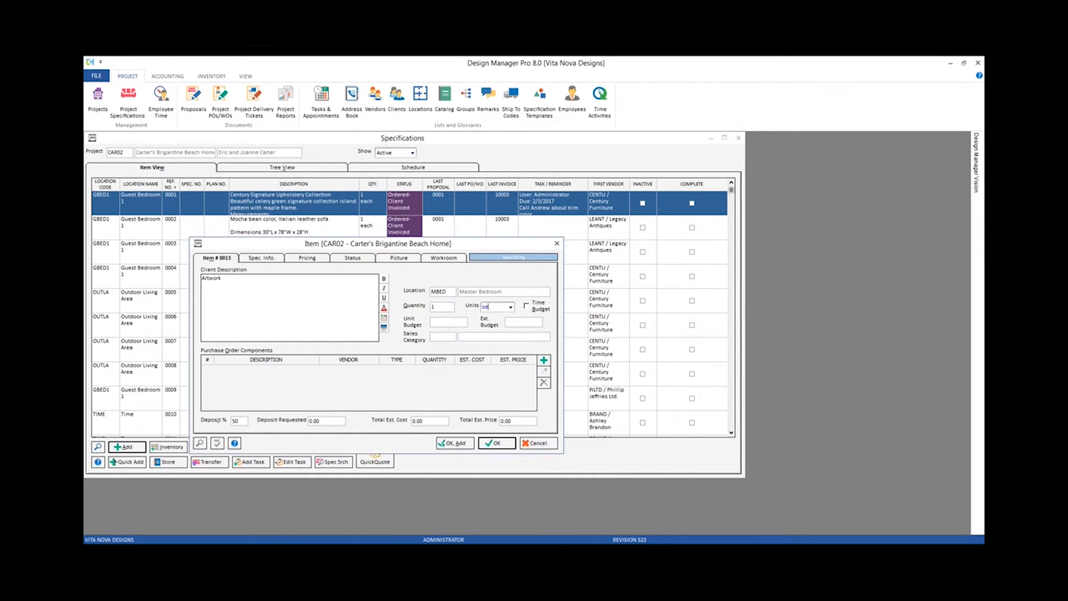
key("Tab")
key("Tab")
key("Tab")
type("ART")
key("Tab")
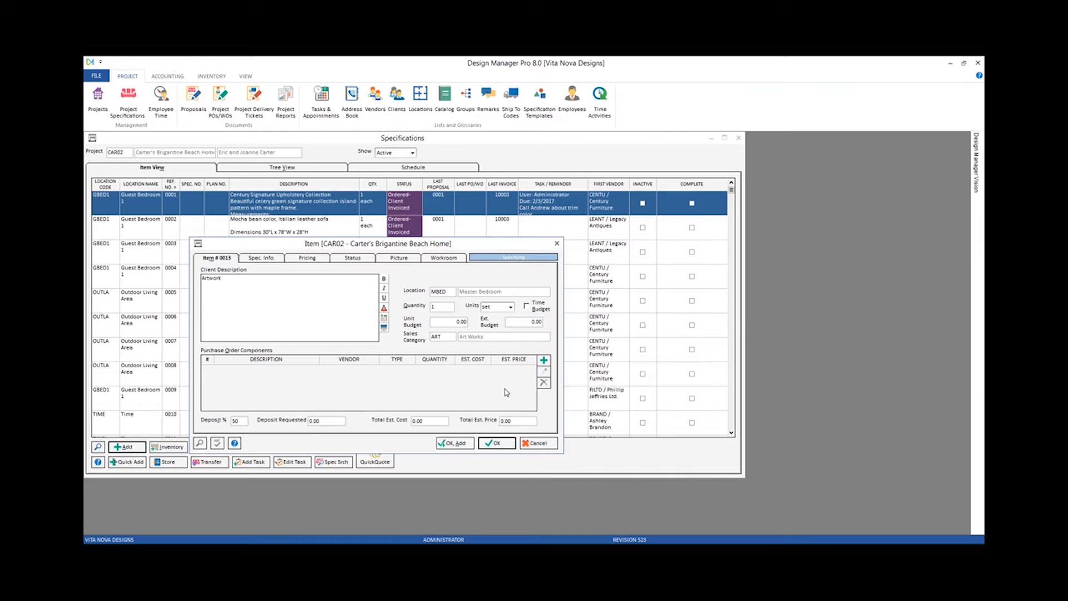
- Add a purchase order component to the Artwork item from inventory stock ART100, the aqua seashell painting
left_click(545, 361)
left_click_drag(286, 149, 541, 280)
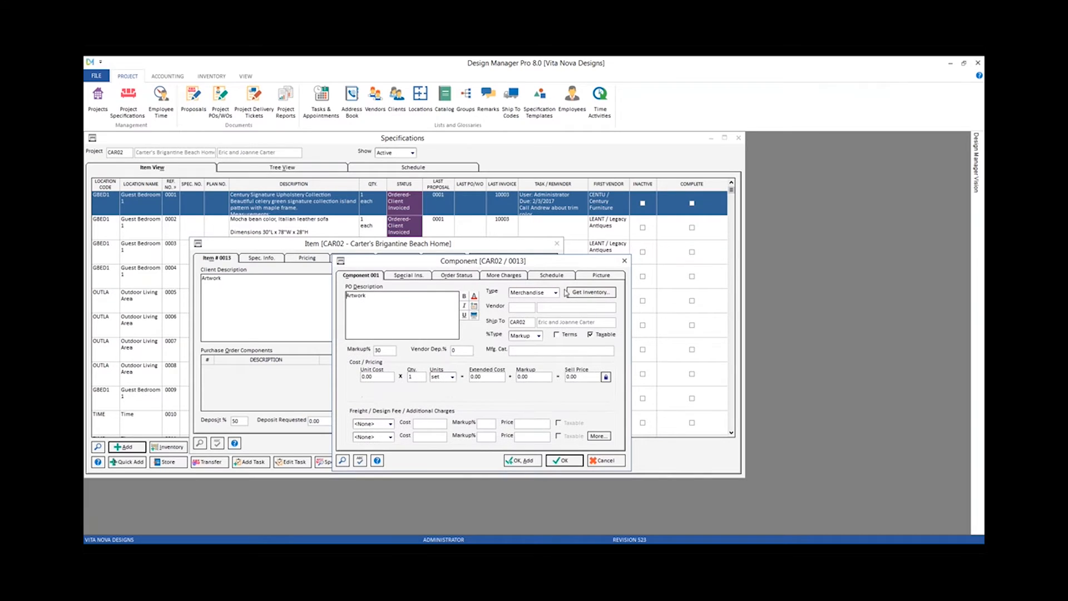
left_click(601, 294)
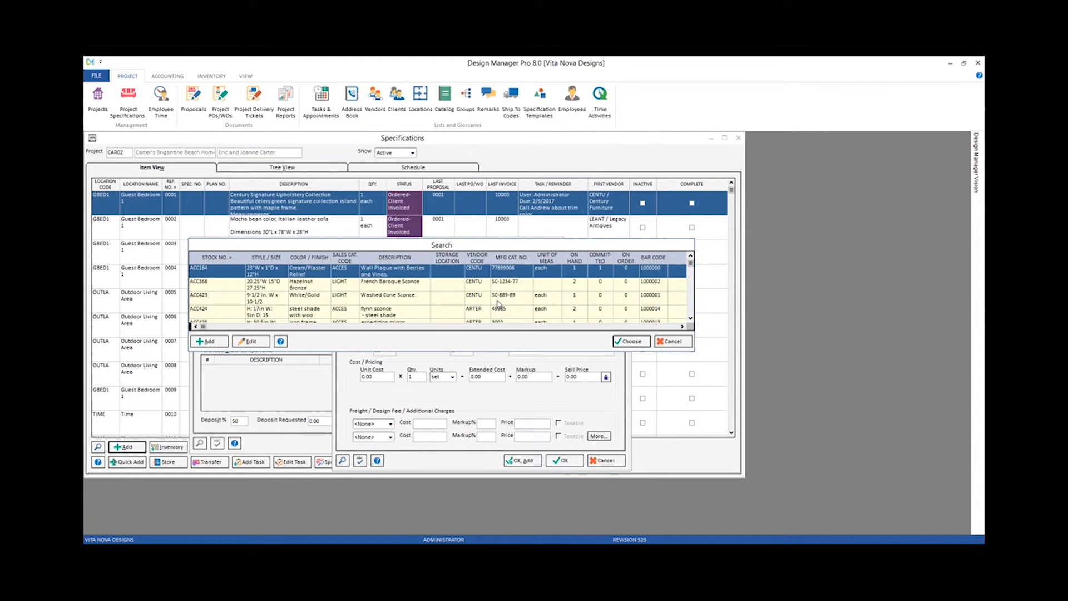
scroll(395, 299, "down", 1)
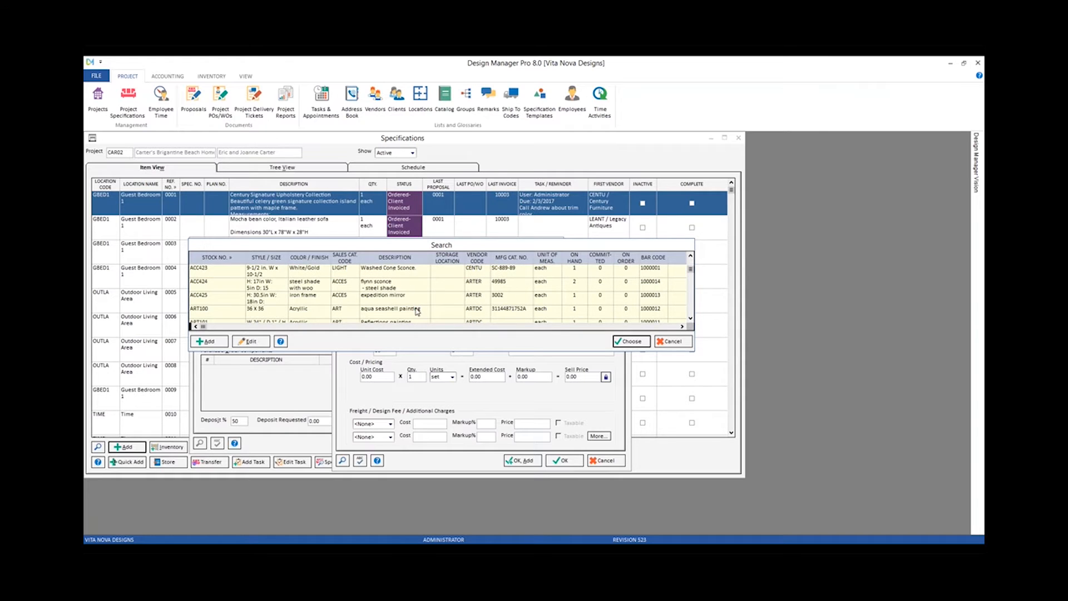
left_click(397, 314)
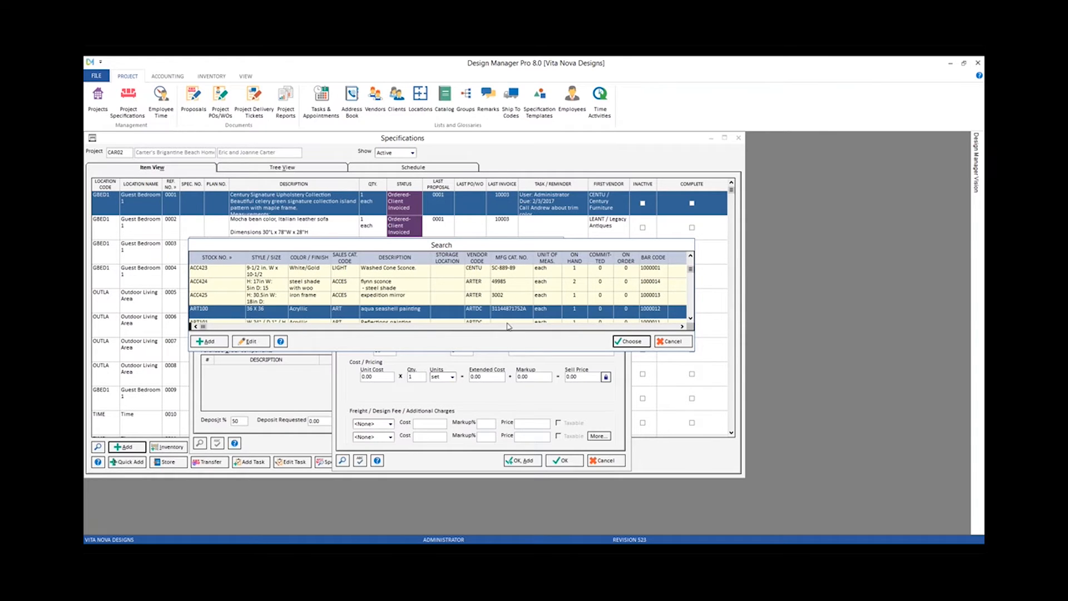
left_click(630, 342)
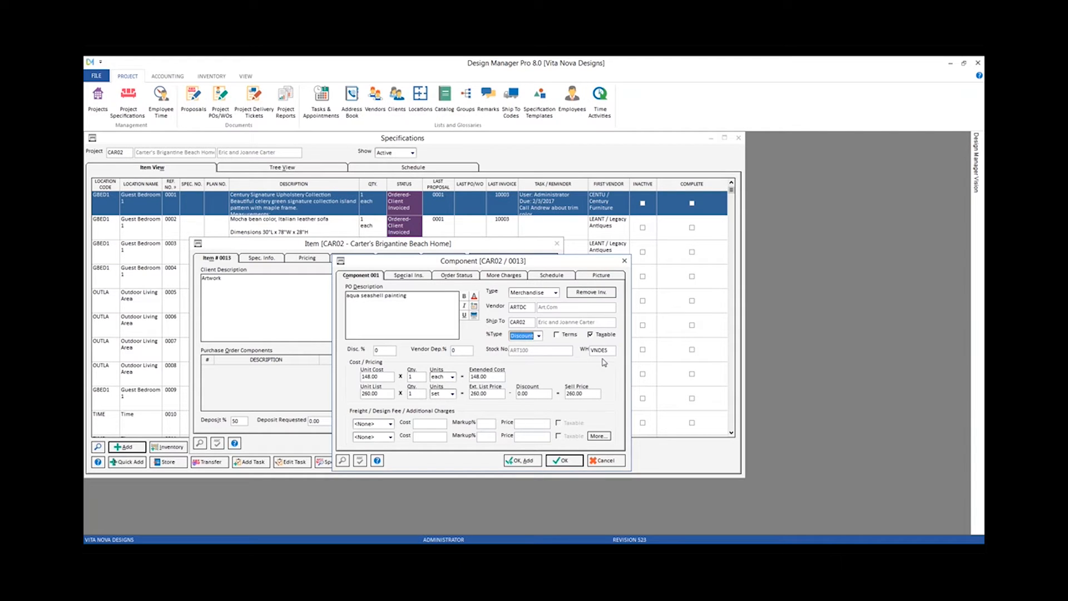
left_click(561, 461)
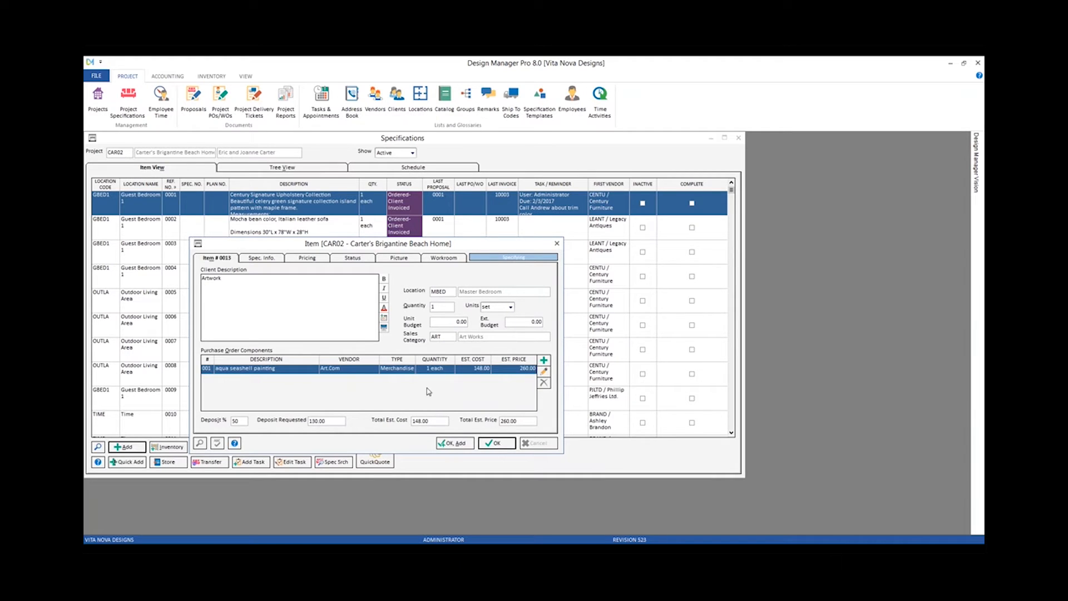
- Add a second component to the Artwork item from inventory stock ART101, the Reflections painting
left_click(544, 361)
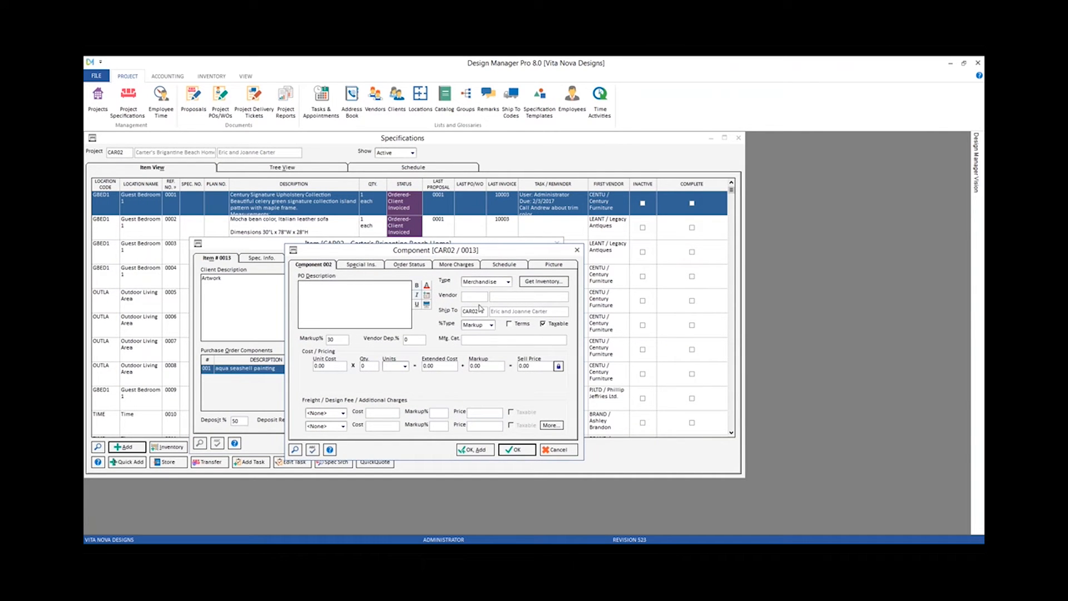
left_click(543, 281)
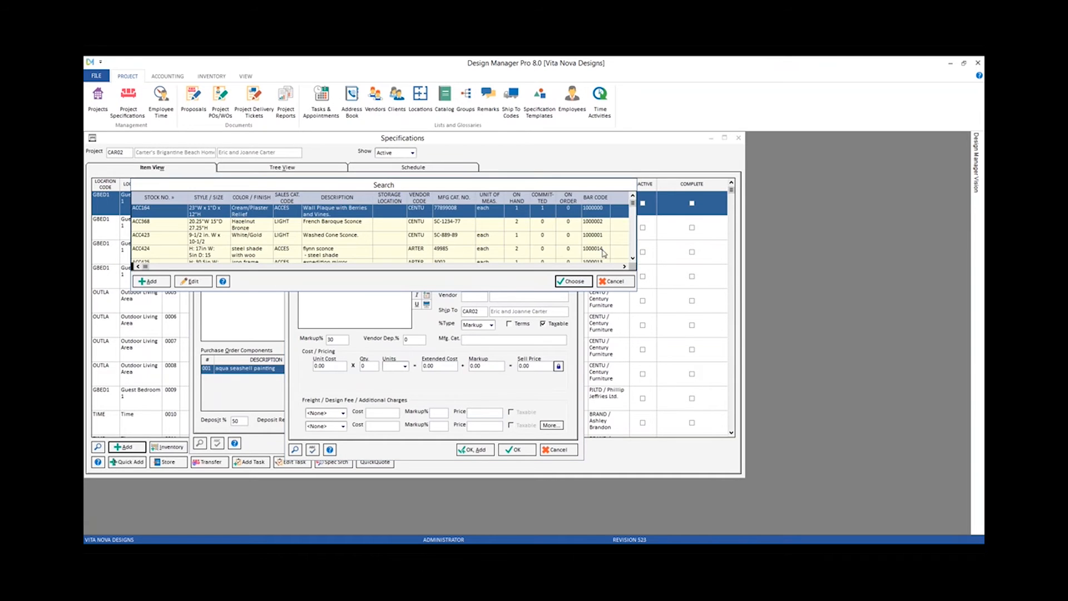
left_click(633, 258)
left_click(633, 258)
left_click(633, 258)
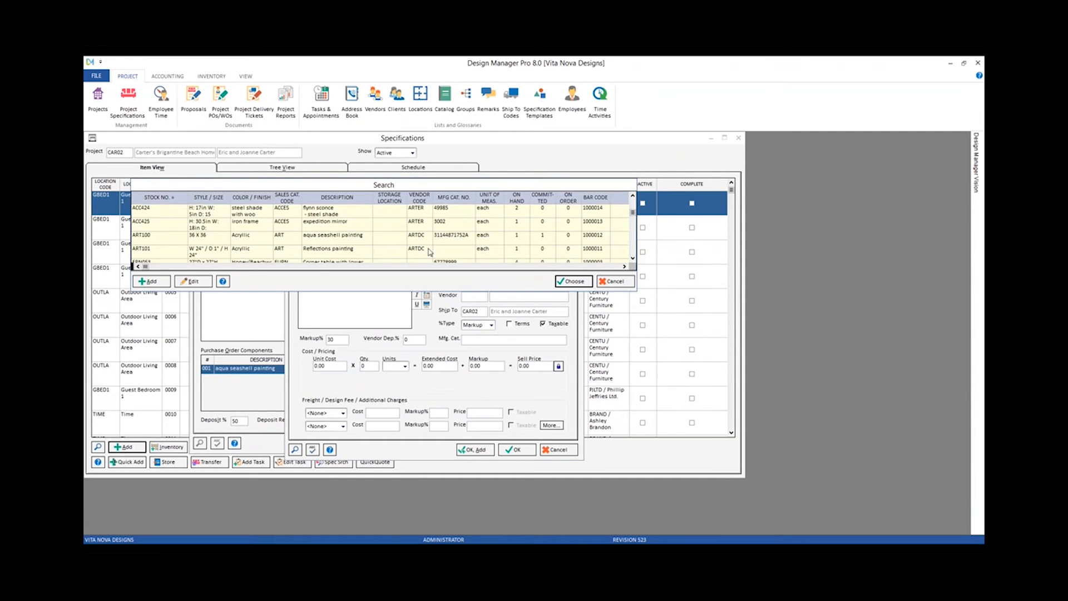
left_click(275, 254)
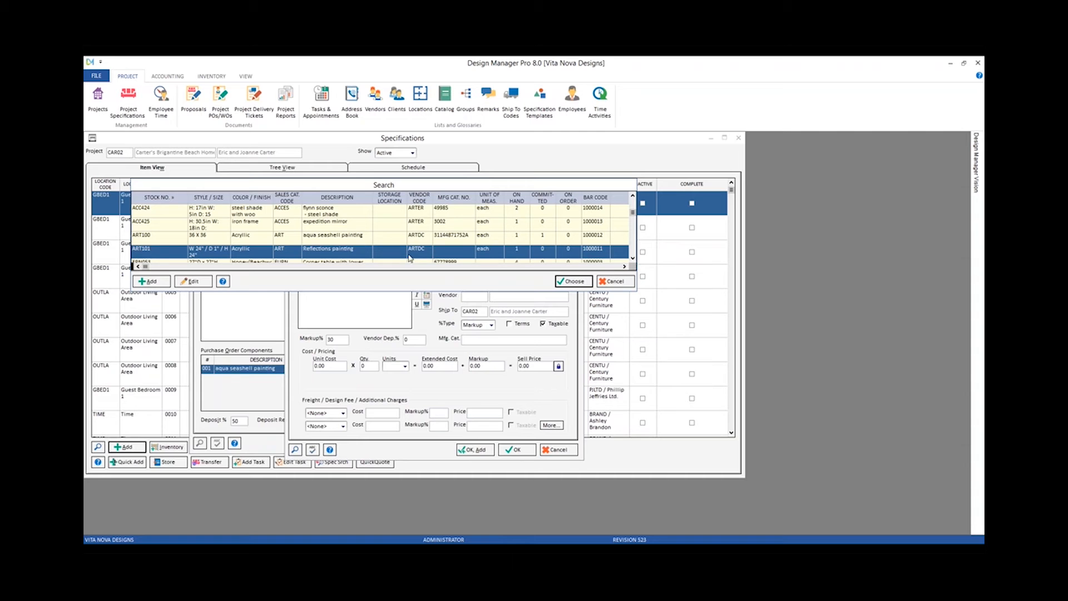
left_click(573, 282)
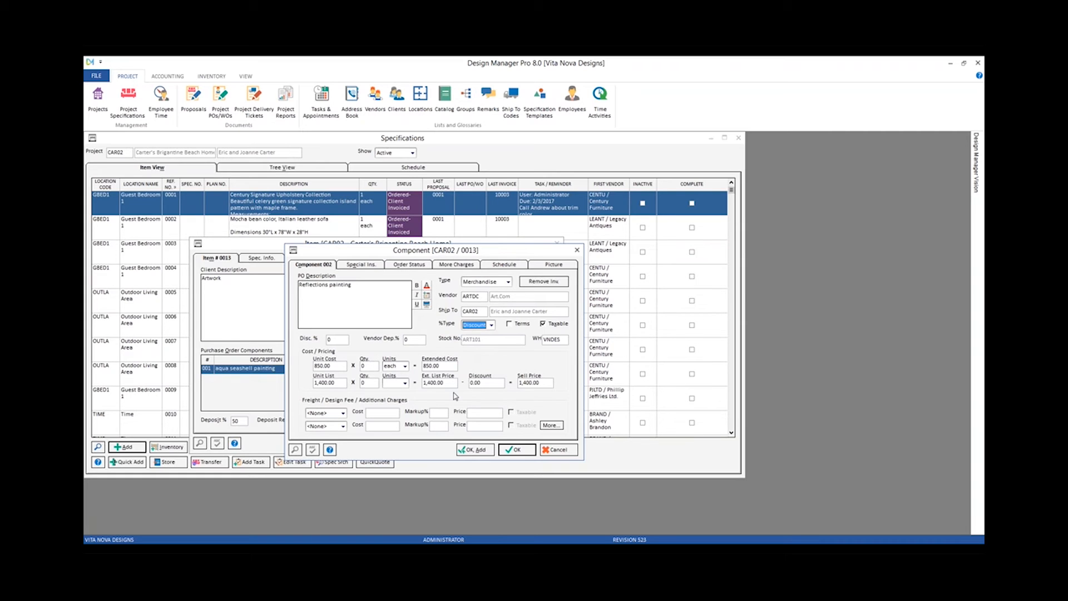
left_click(518, 450)
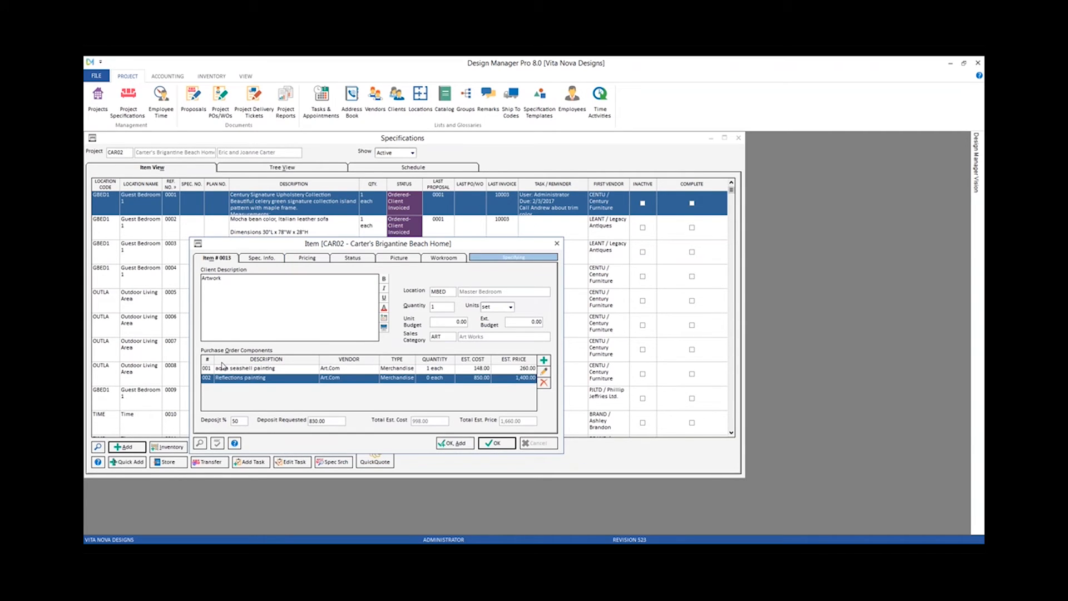
- Set the Reflections painting component's quantity to 1 and save the Artwork item
left_click(544, 371)
left_click(240, 325)
type("1")
key("Tab")
left_click(400, 409)
left_click(269, 301)
left_click(496, 444)
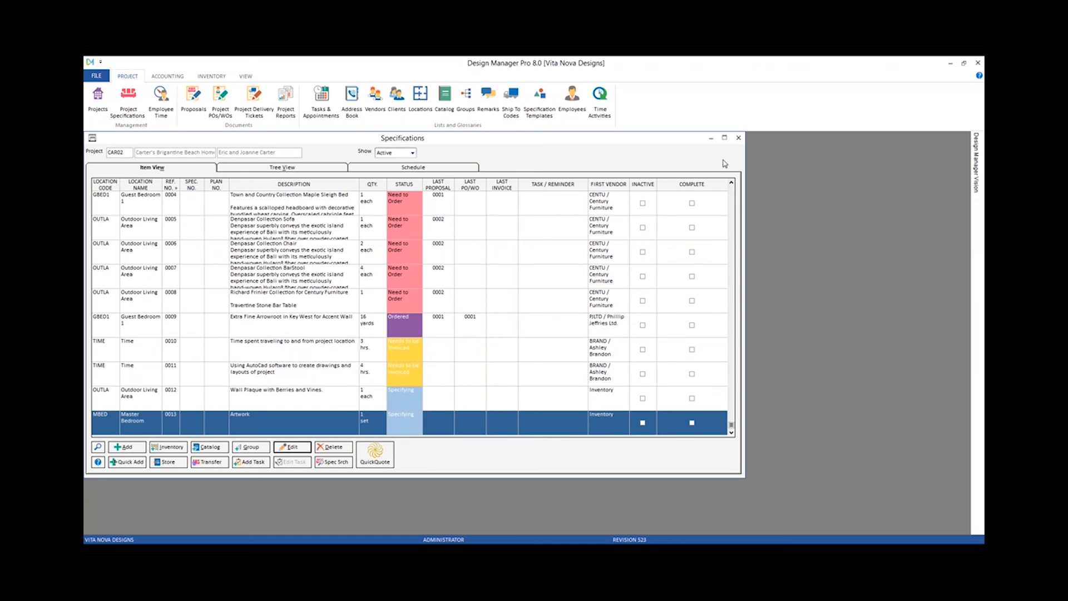
- Close the Specifications window and check the on-hand and committed quantities of inventory stock items whose numbers start with AR
left_click(738, 138)
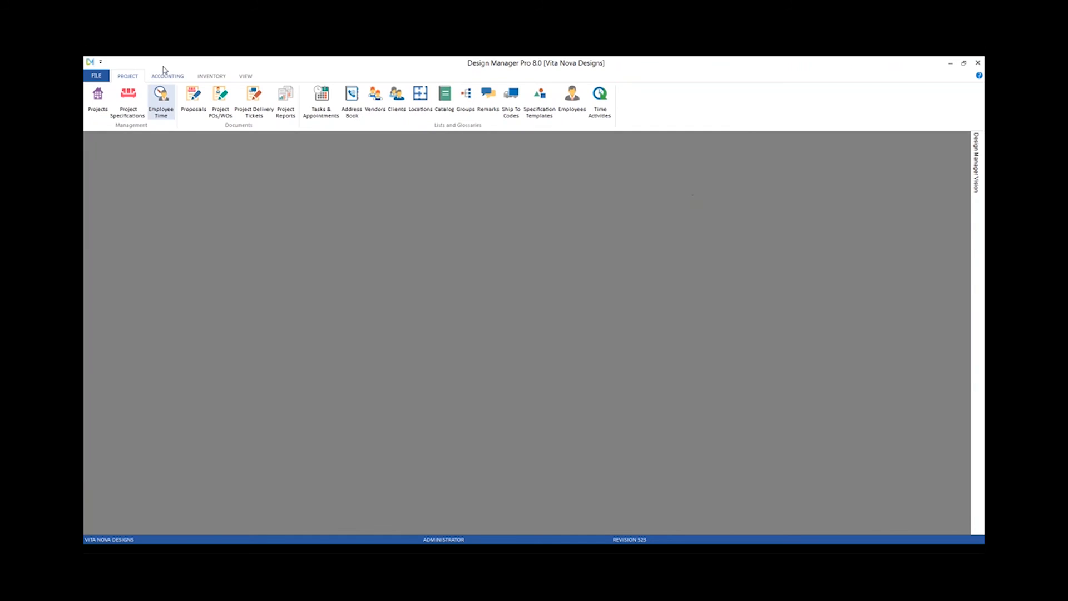
left_click(212, 75)
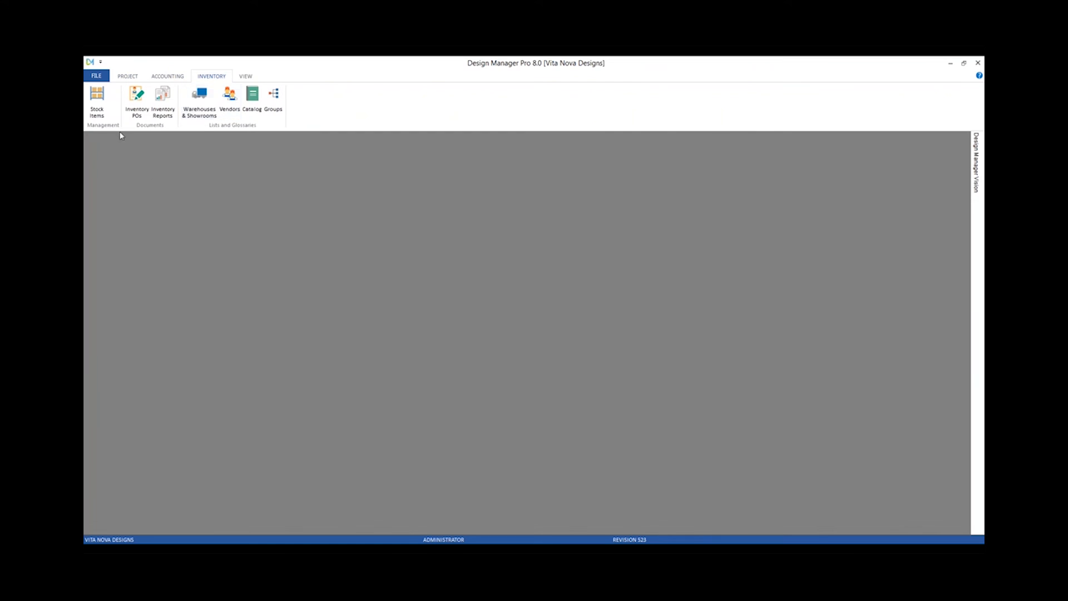
left_click(97, 100)
left_click_drag(253, 246, 219, 206)
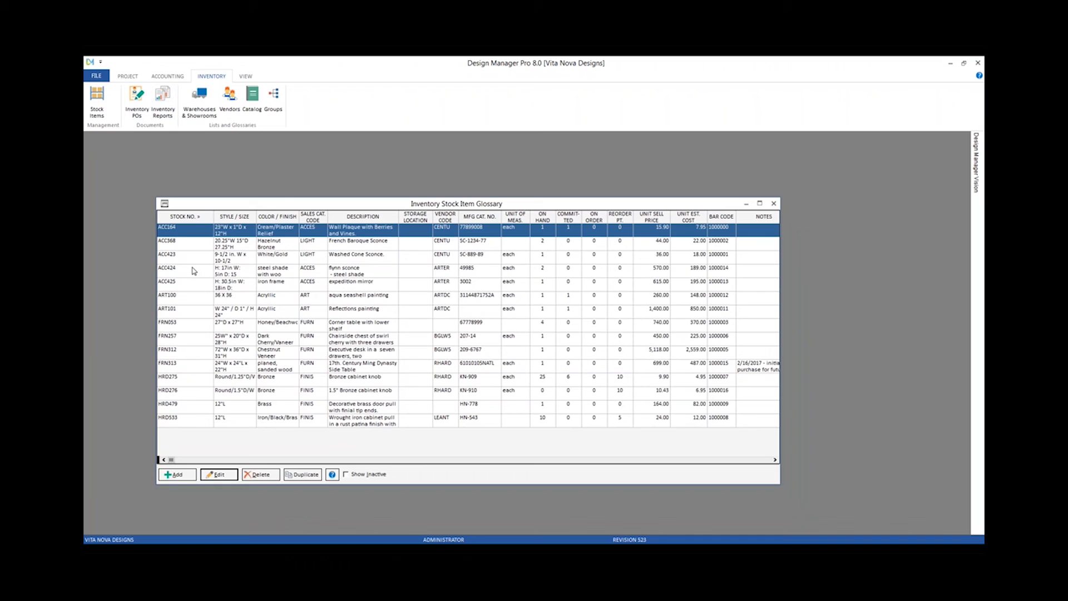
type("AR")
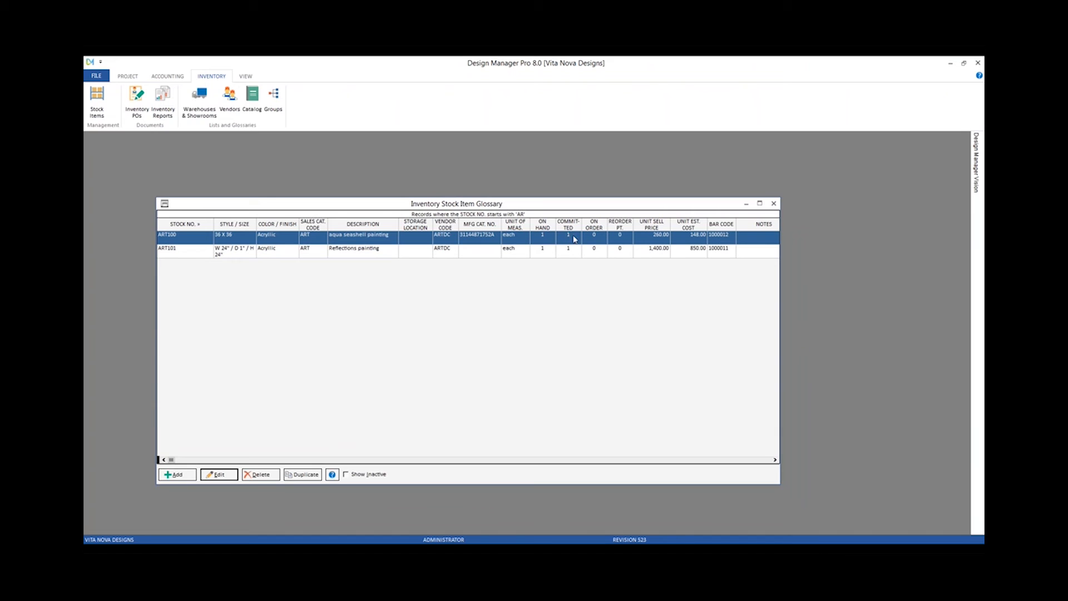
left_click(568, 253)
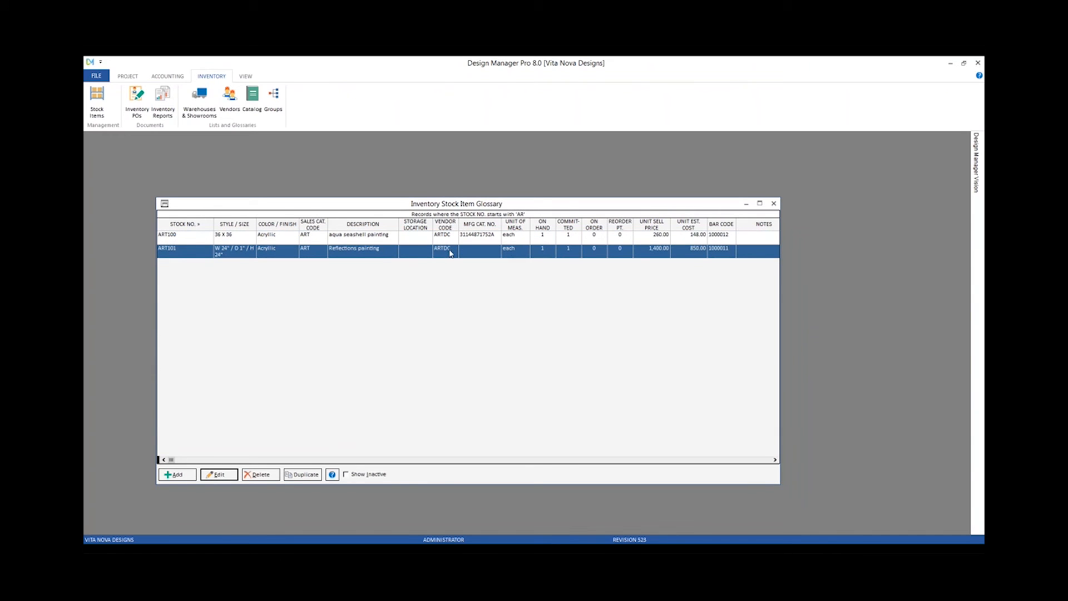
- Examine the status and transactions of stock item ART101, including the project, item and component numbers, and close its record
double_click(380, 254)
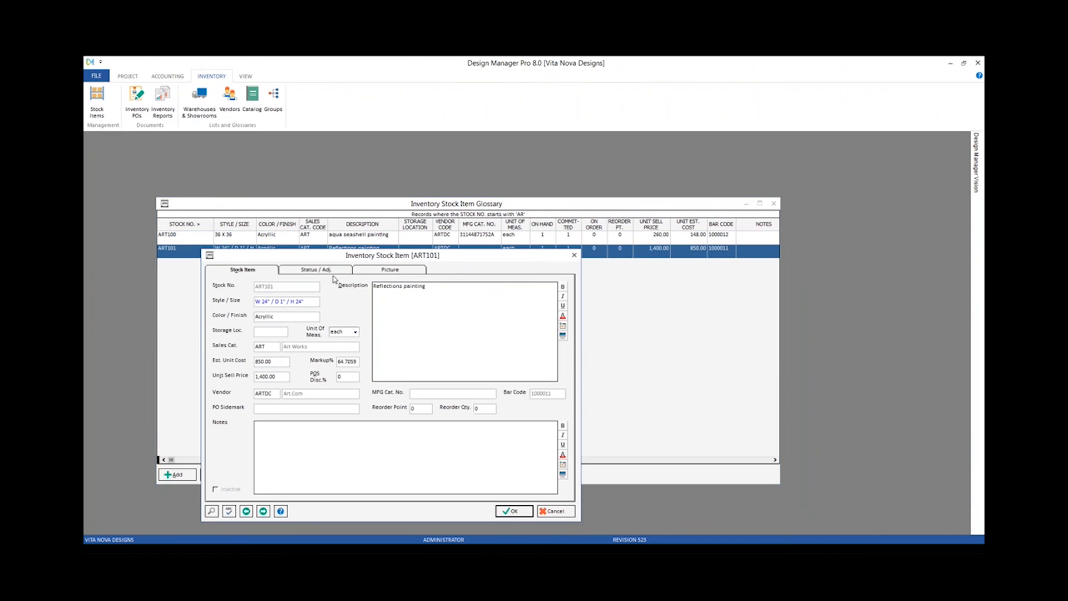
left_click(332, 271)
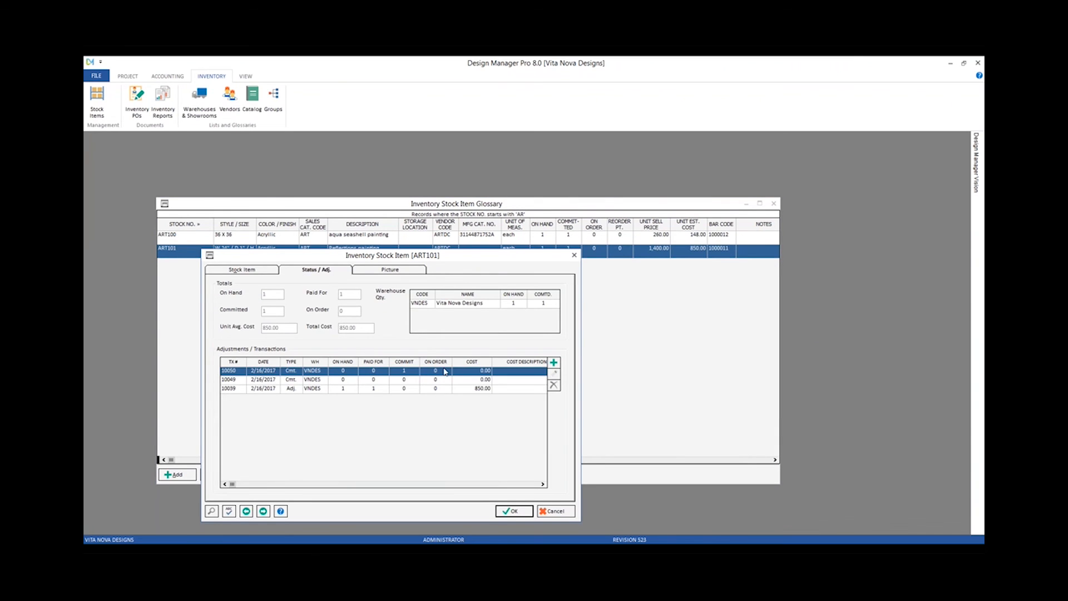
left_click(543, 484)
left_click(544, 484)
left_click(544, 484)
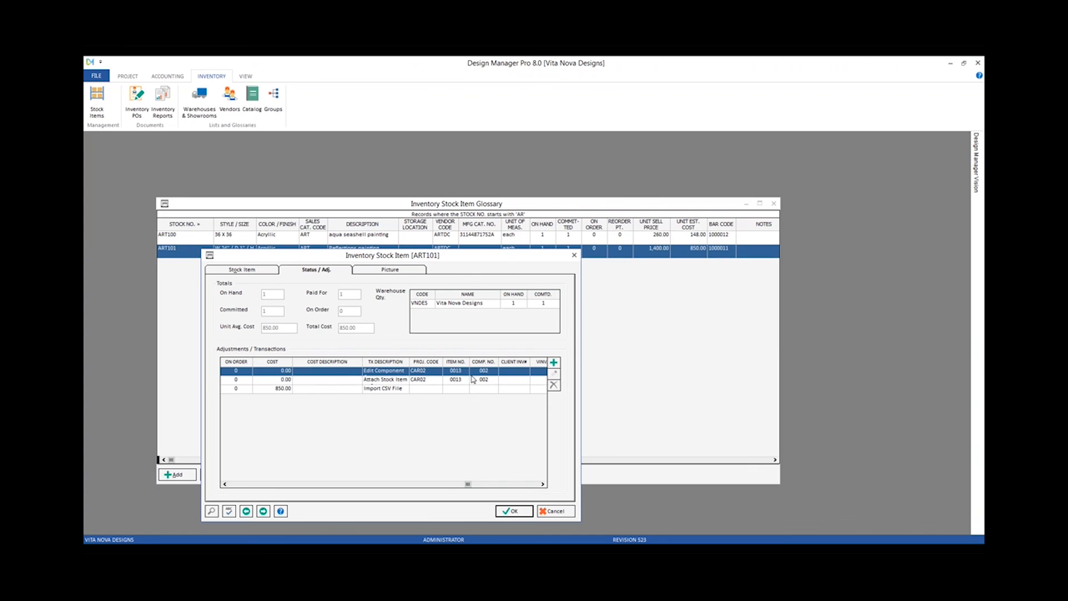
left_click(516, 510)
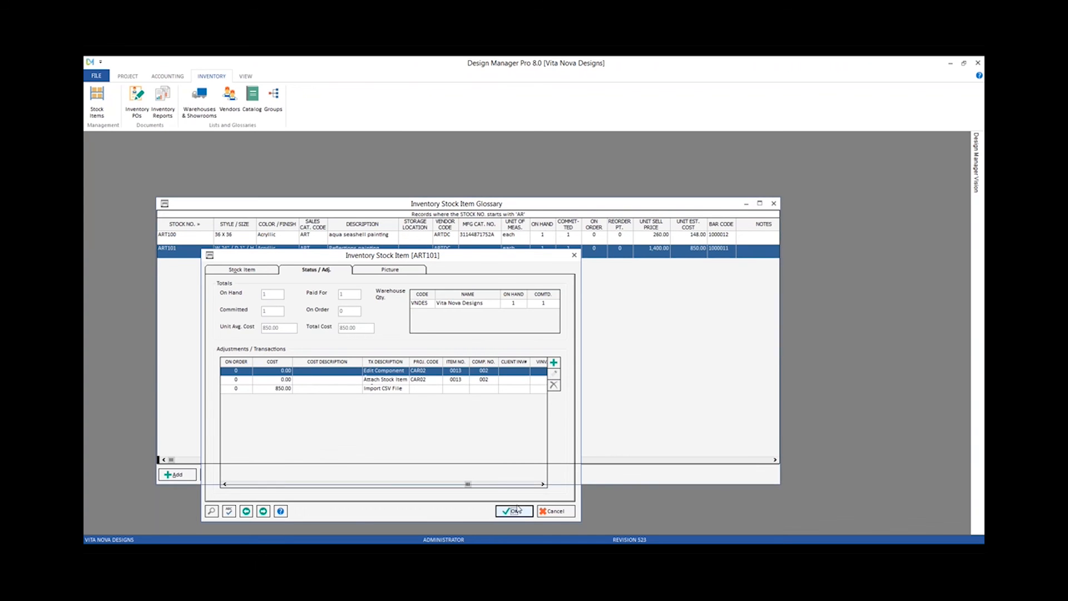